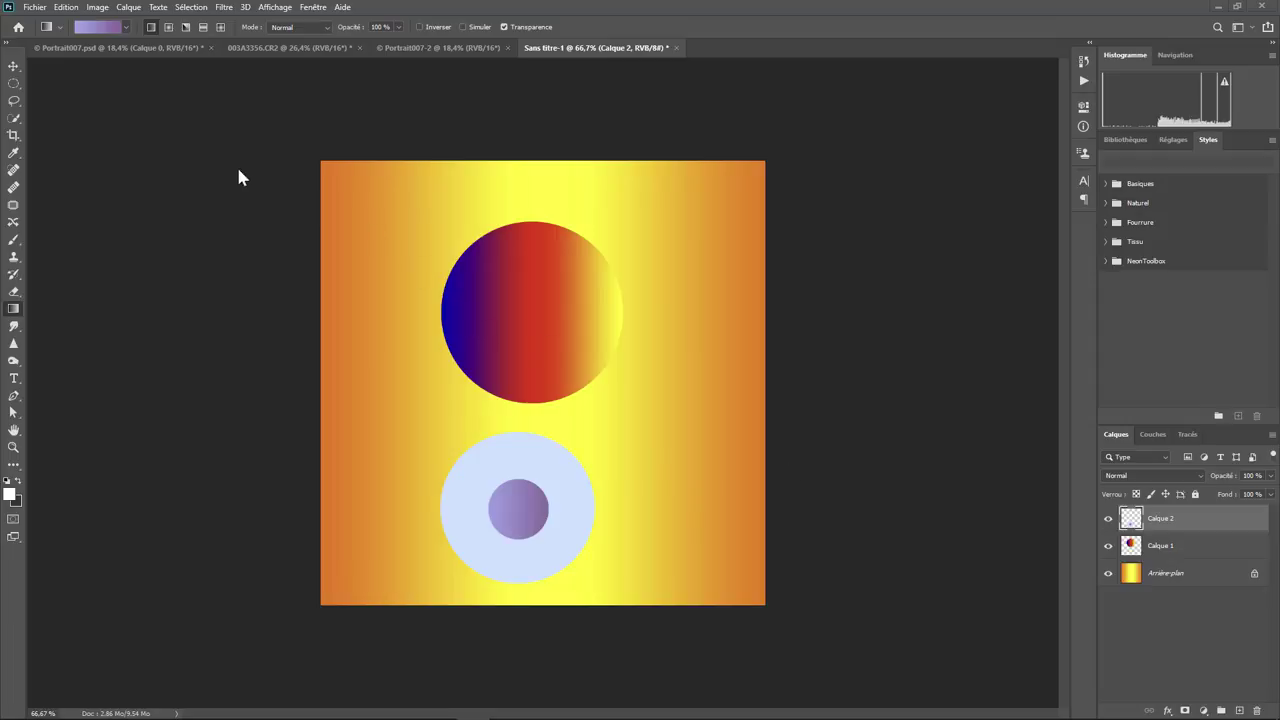
Step: Show the Image › Réglages adjustments list for the ring layer
{"action": "left_click", "coordinate": [98, 8]}
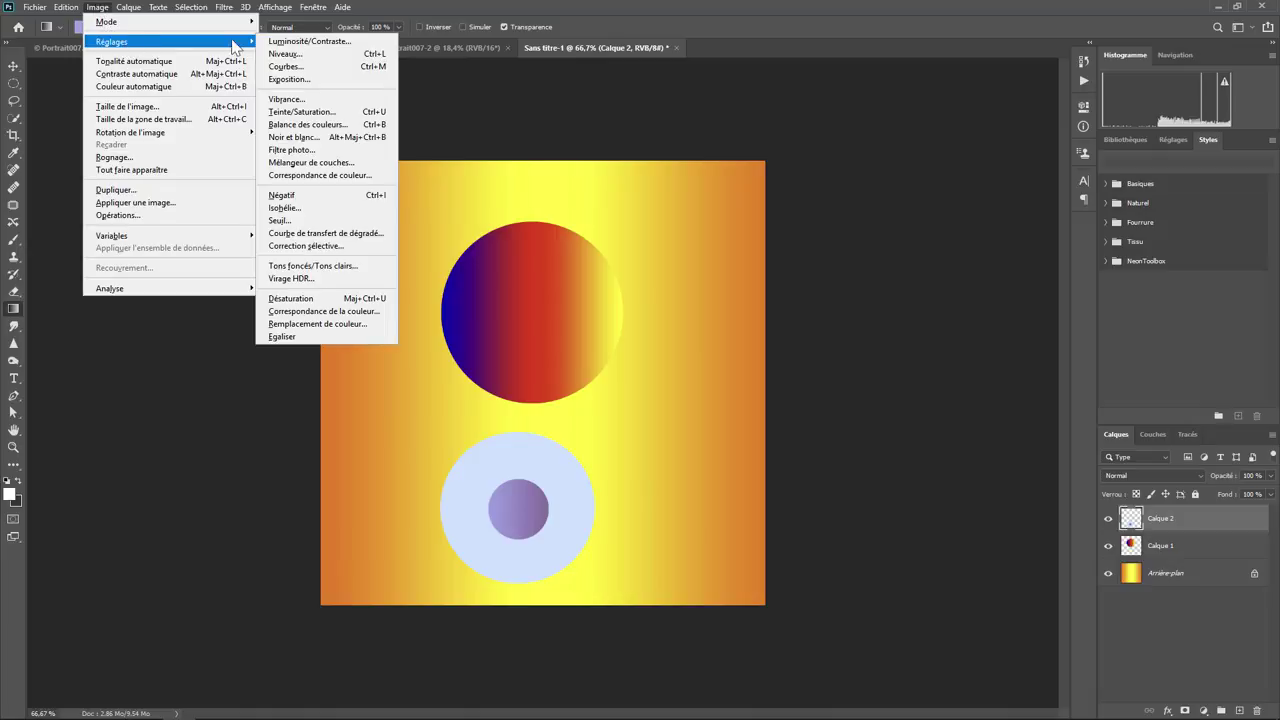
{"action": "mouse_move", "coordinate": [112, 41]}
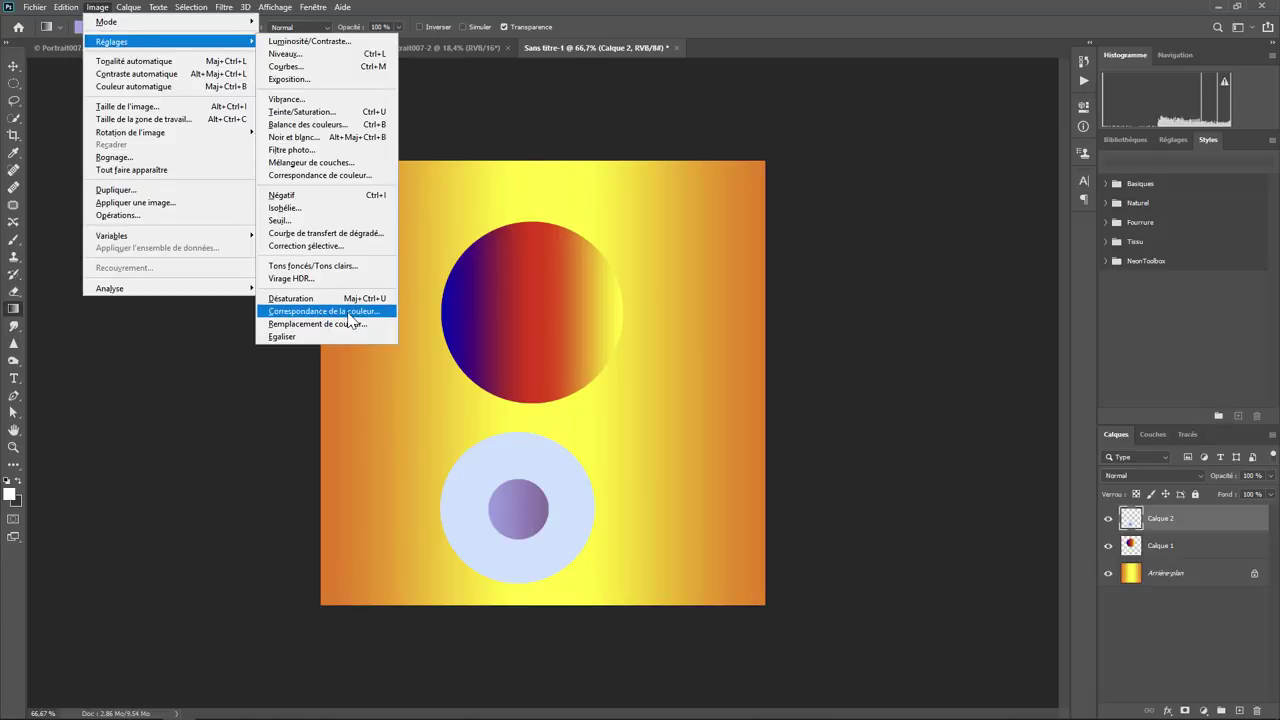
{"action": "left_click", "coordinate": [287, 314]}
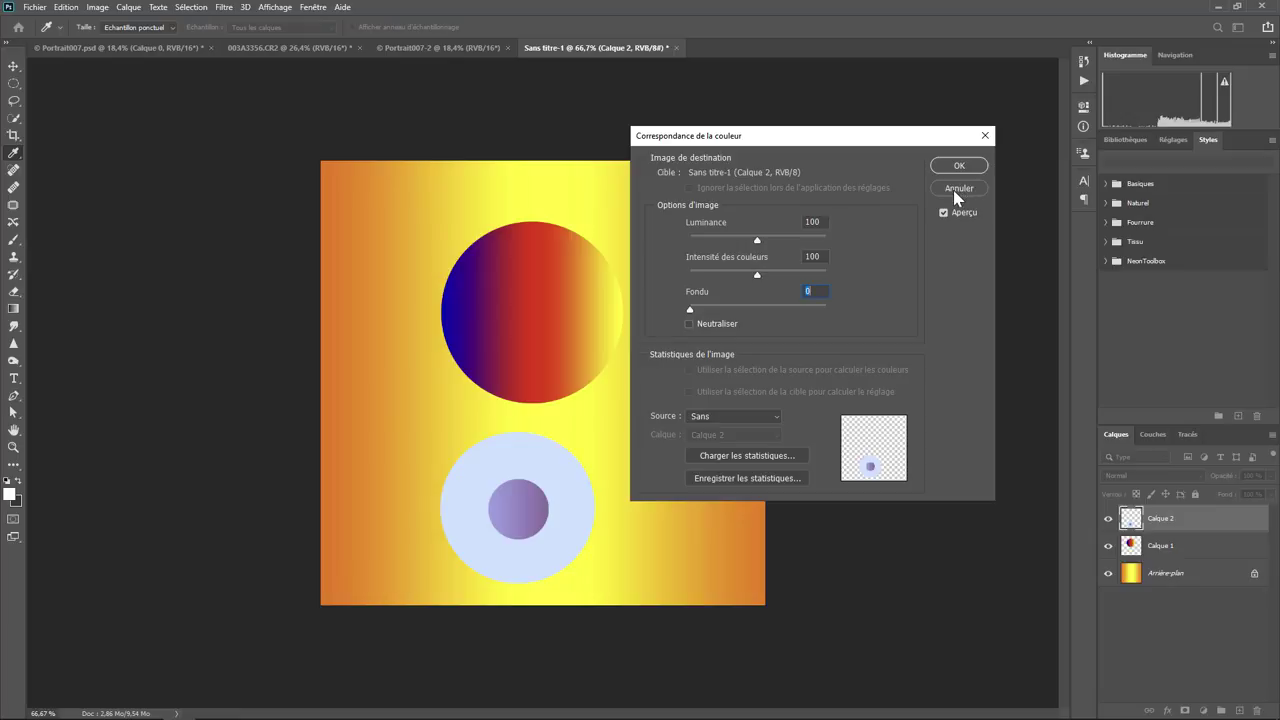
{"action": "left_click", "coordinate": [955, 192]}
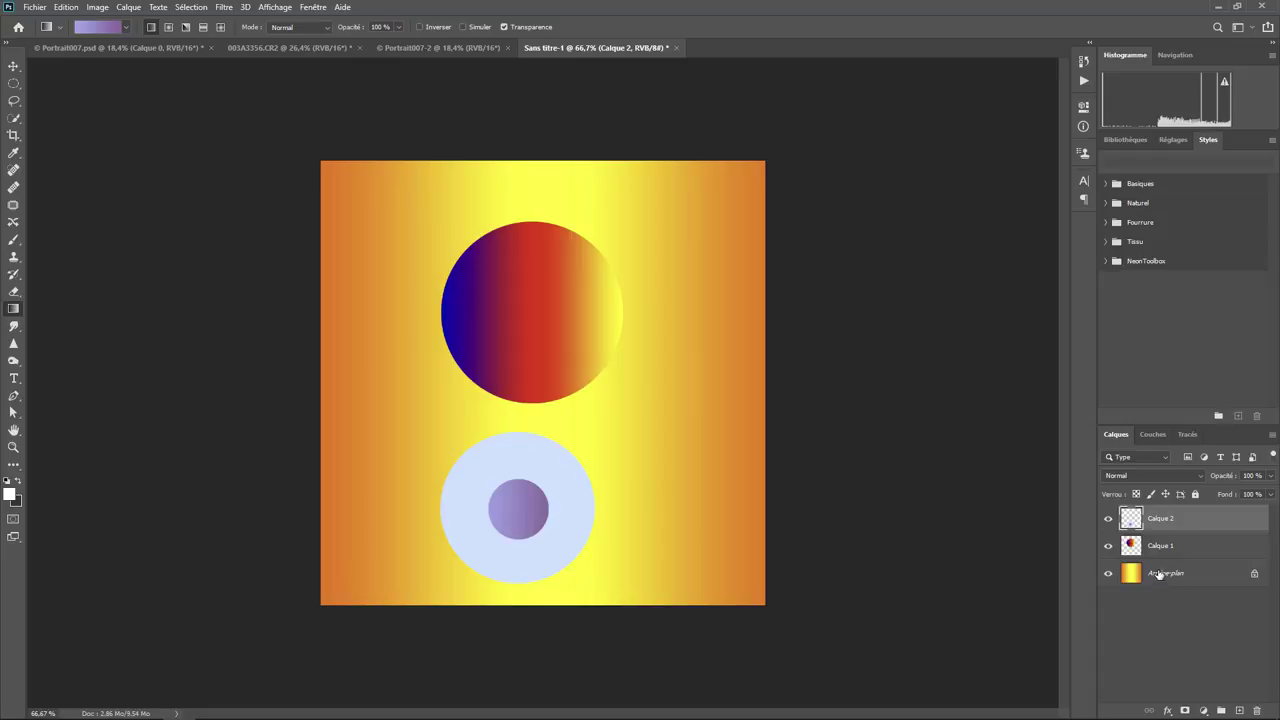
{"action": "left_click", "coordinate": [1108, 546]}
{"action": "left_click", "coordinate": [1108, 519]}
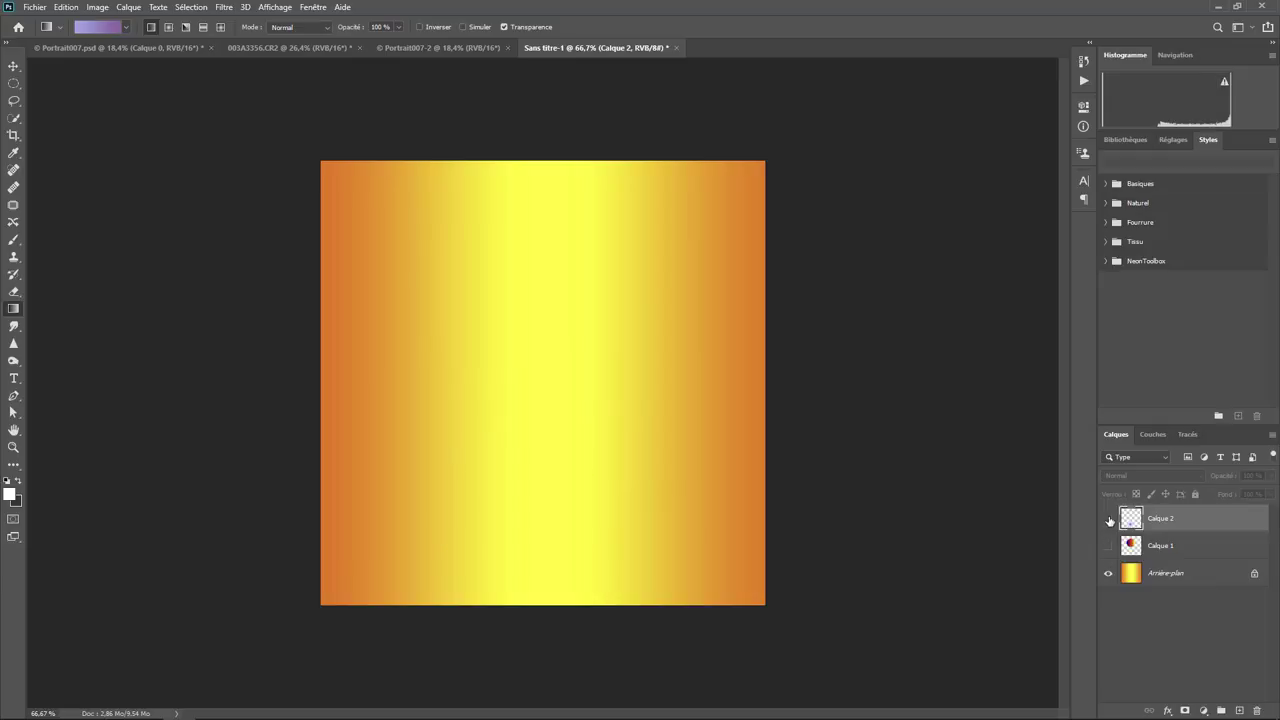
{"action": "left_click", "coordinate": [1108, 519]}
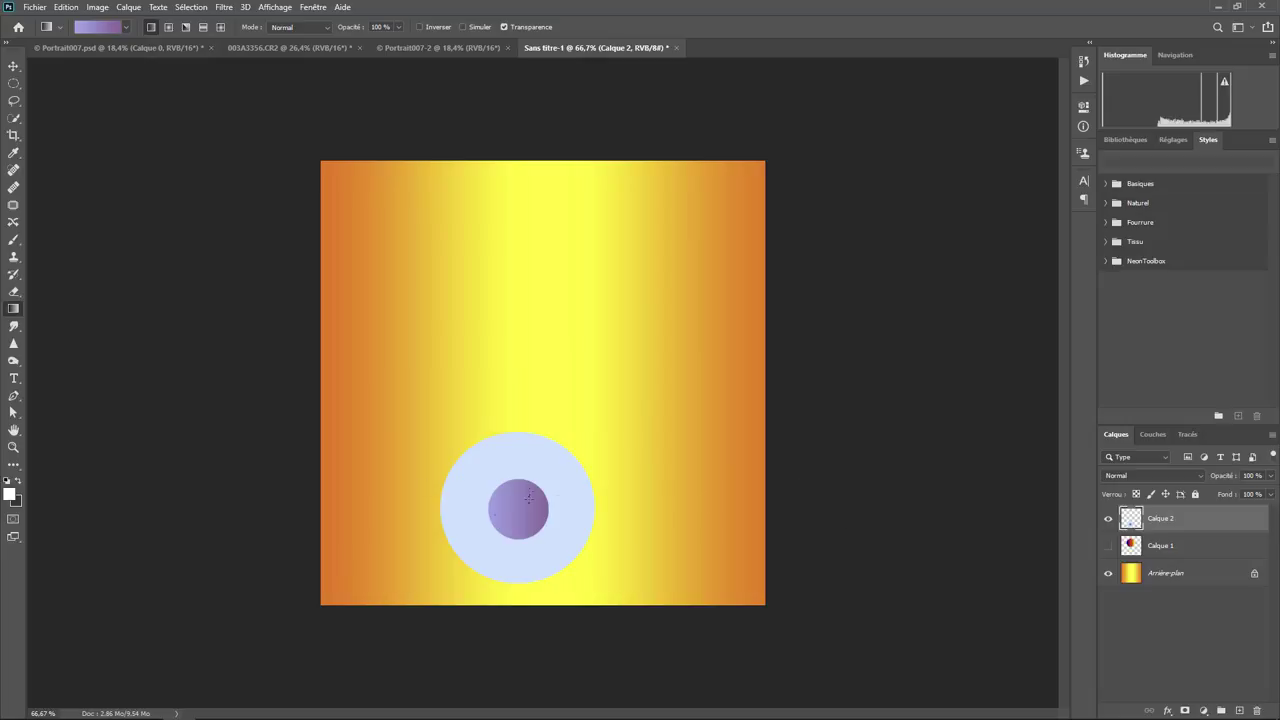
{"action": "left_click", "coordinate": [1108, 545]}
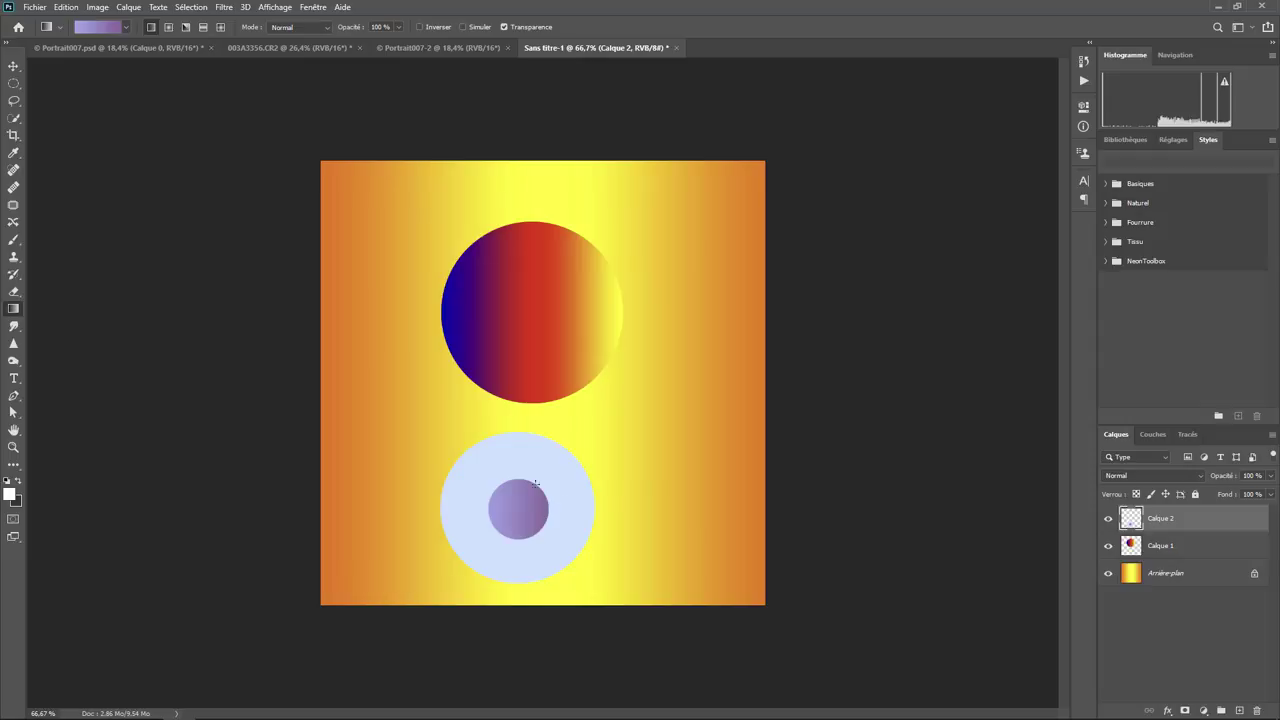
Step: Open Correspondance de la couleur, move it aside, and set Source to Sans titre-1
{"action": "left_click", "coordinate": [97, 7]}
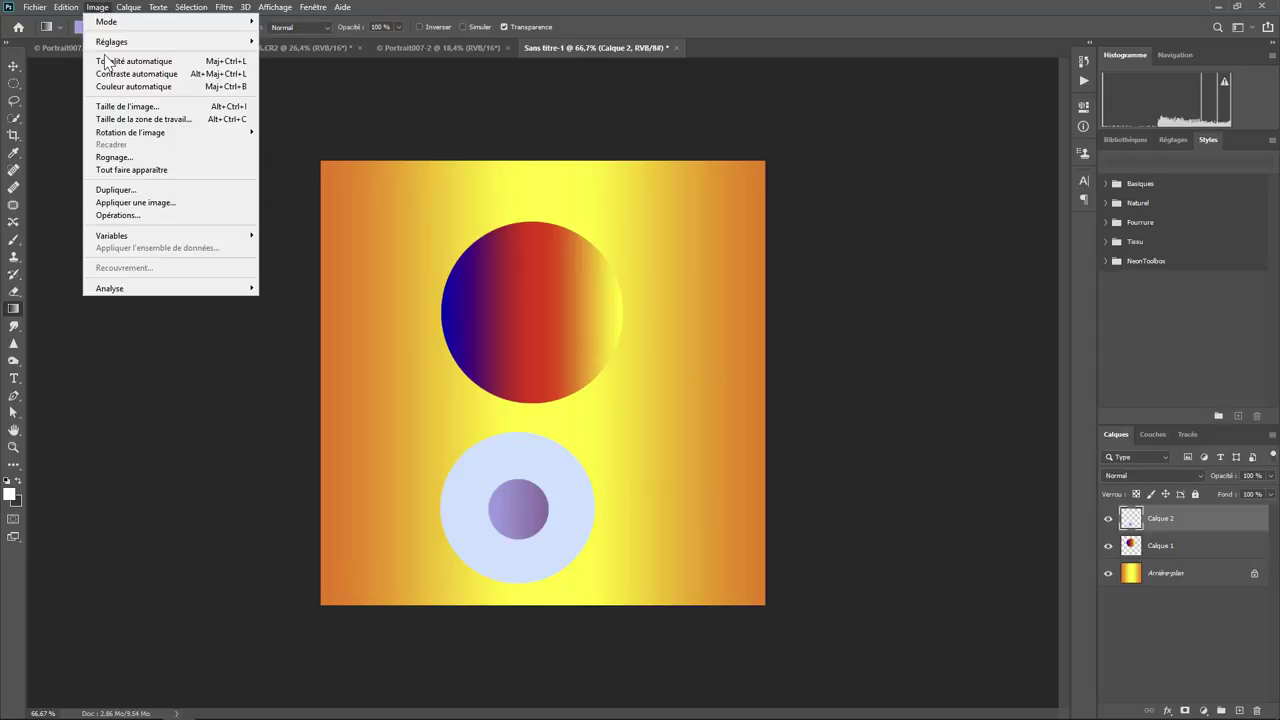
{"action": "mouse_move", "coordinate": [168, 41]}
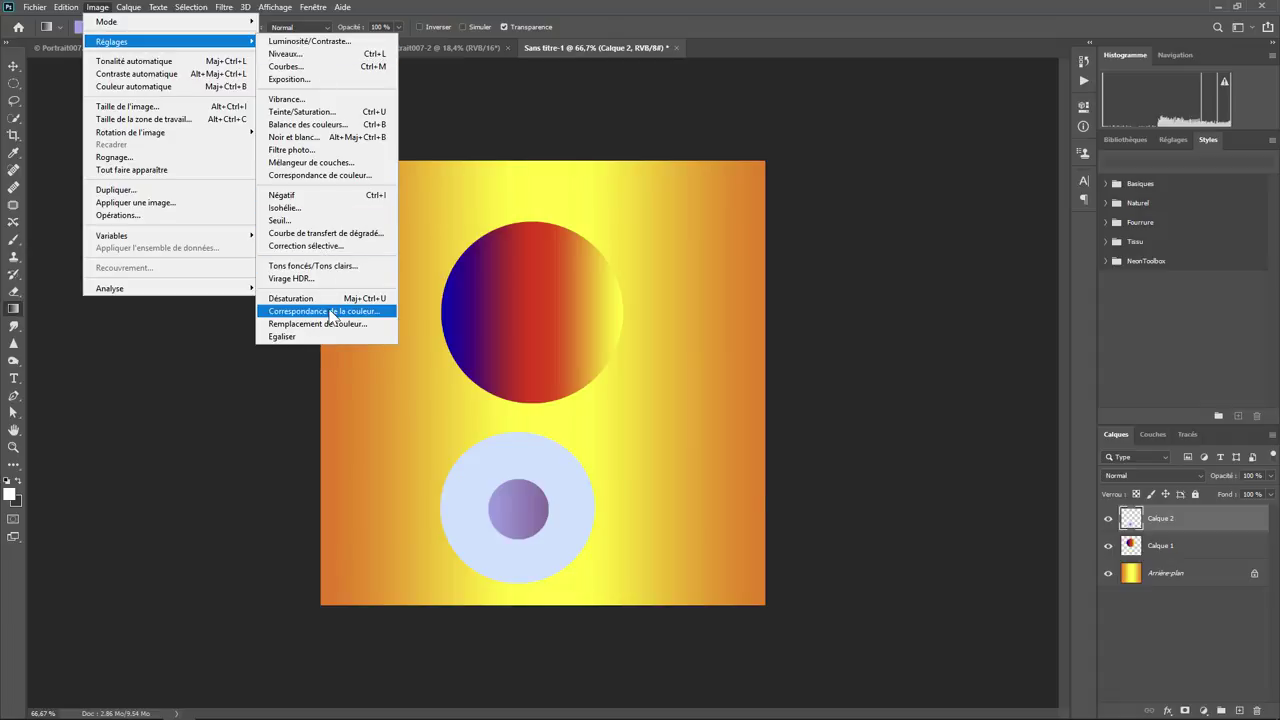
{"action": "left_click", "coordinate": [332, 311]}
{"action": "left_click_drag", "start_coordinate": [733, 135], "coordinate": [196, 105]}
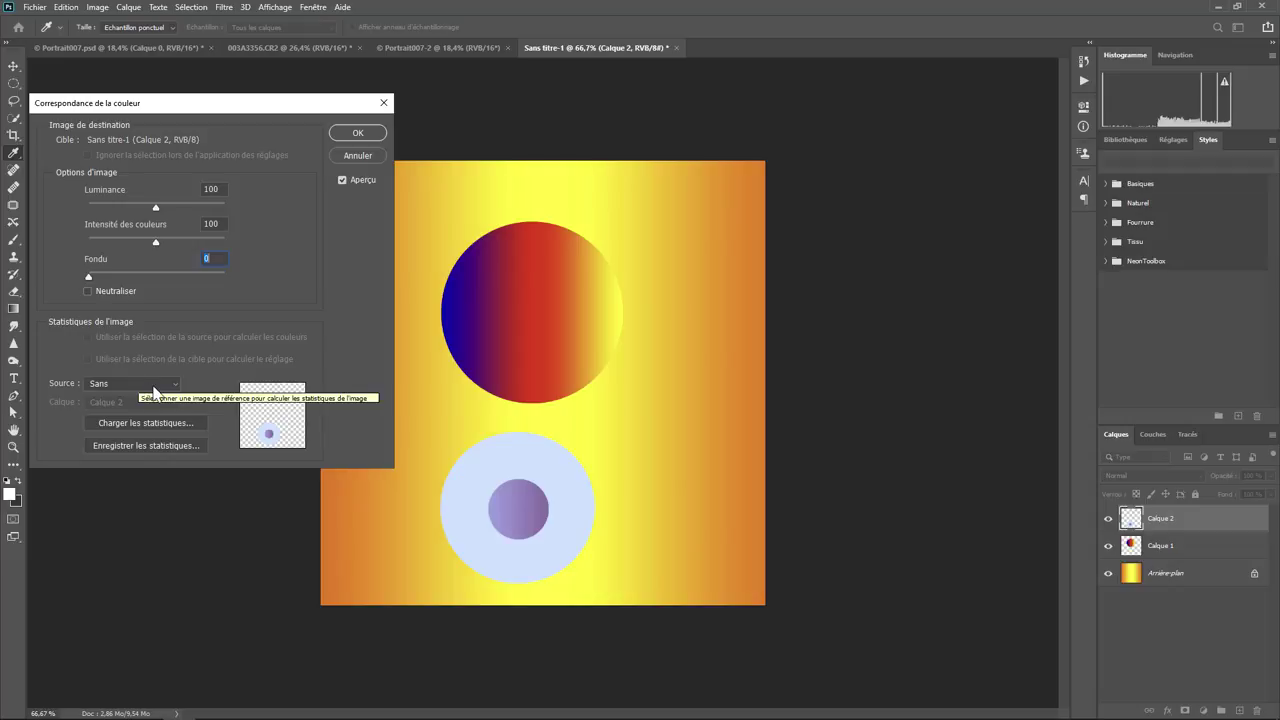
{"action": "left_click", "coordinate": [155, 390]}
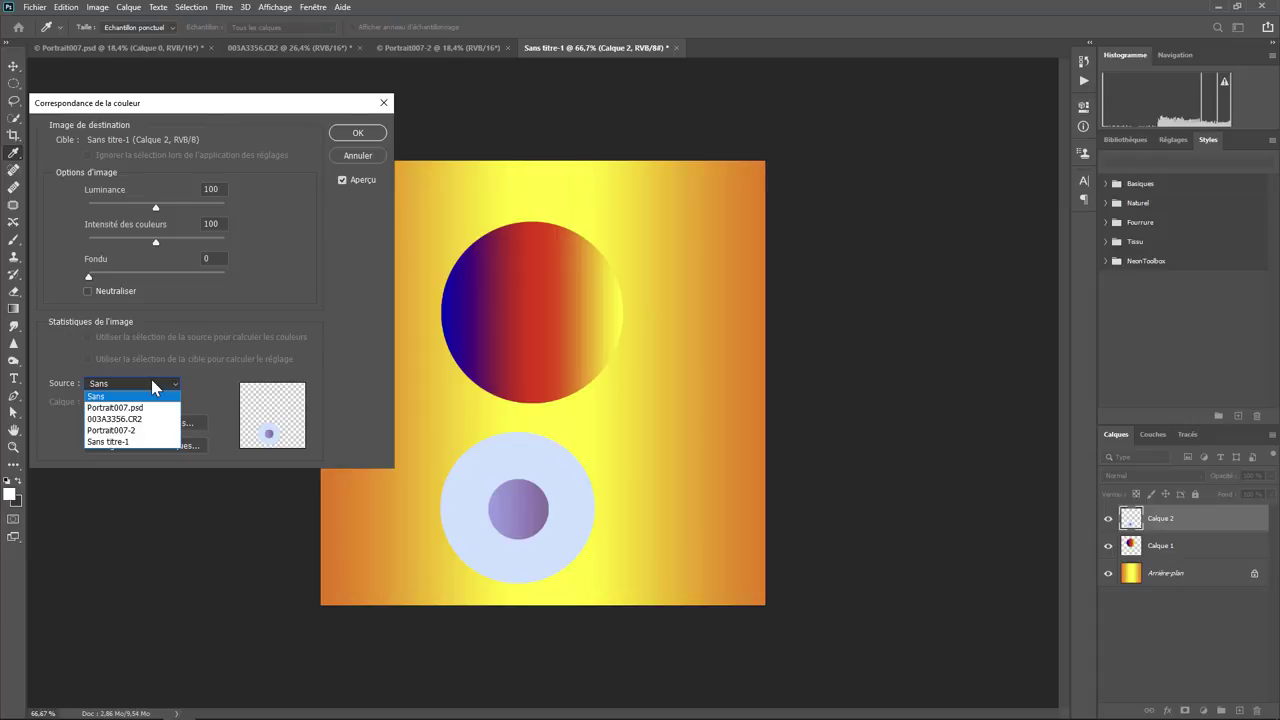
{"action": "left_click", "coordinate": [120, 442]}
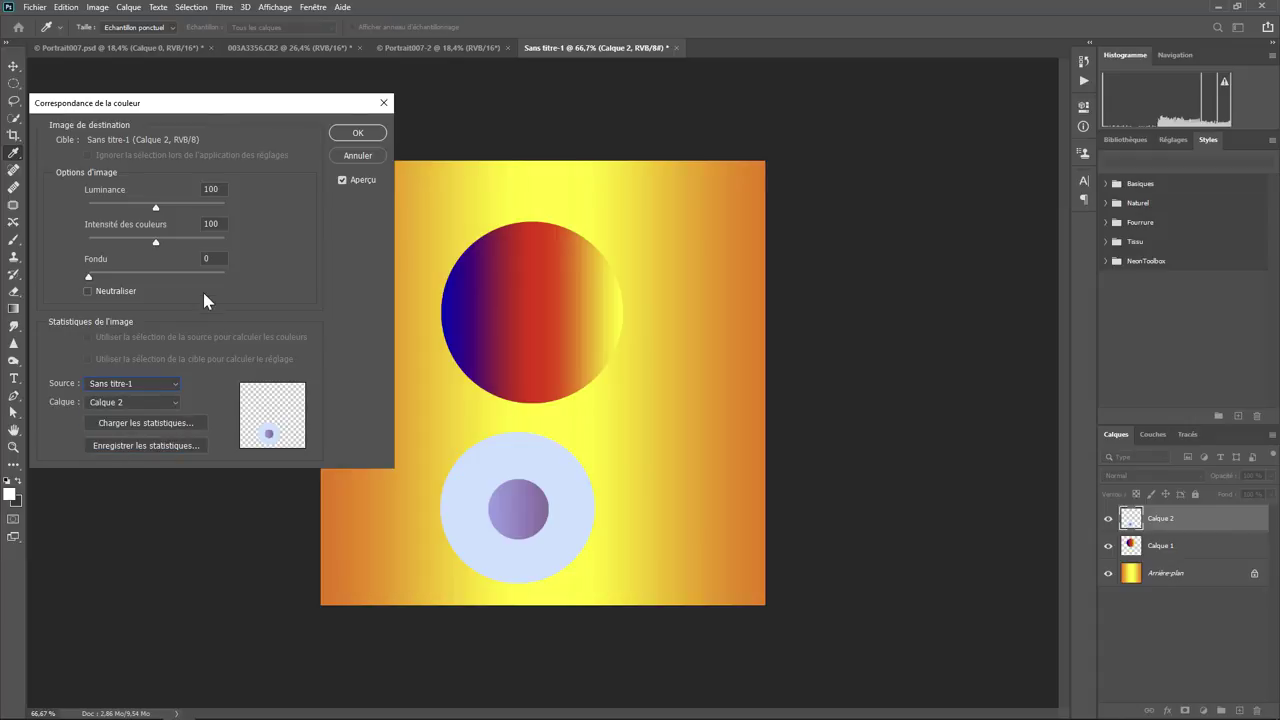
{"action": "left_click", "coordinate": [155, 402]}
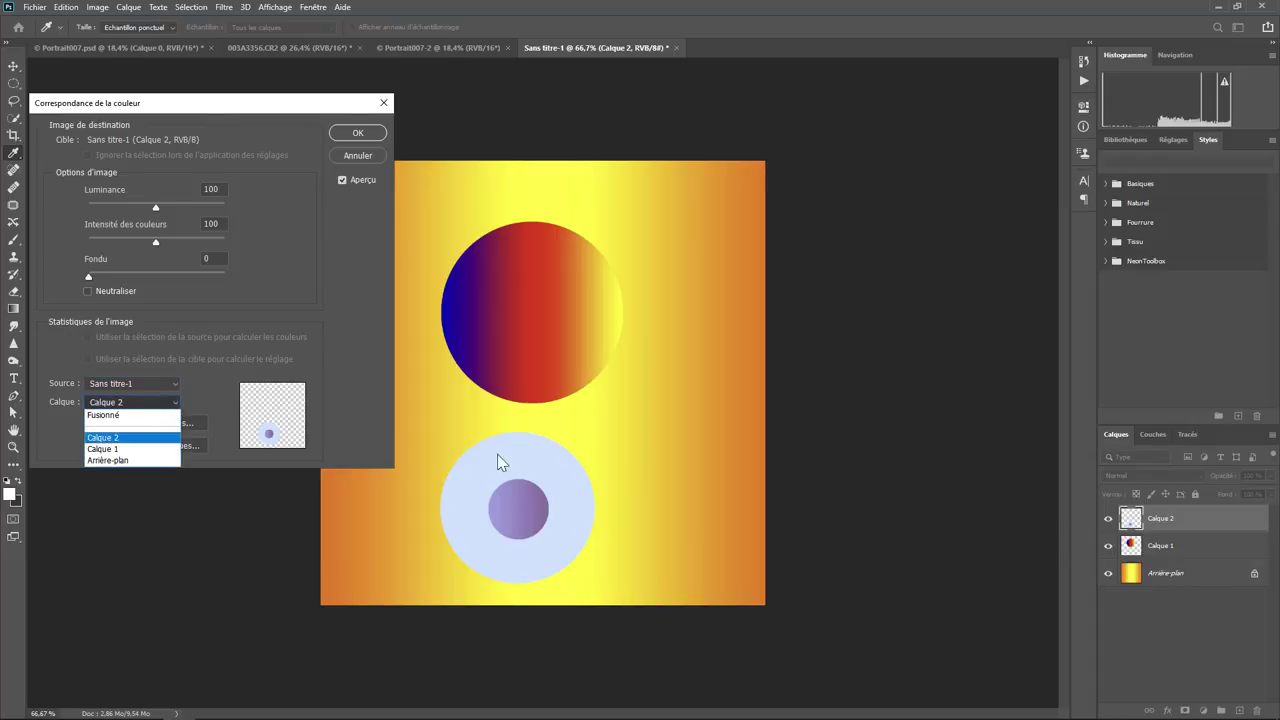
Step: Sample Arrière-plan with Luminance 94 and Intensité des couleurs 95, then try the Fondu slider
{"action": "left_click", "coordinate": [111, 462]}
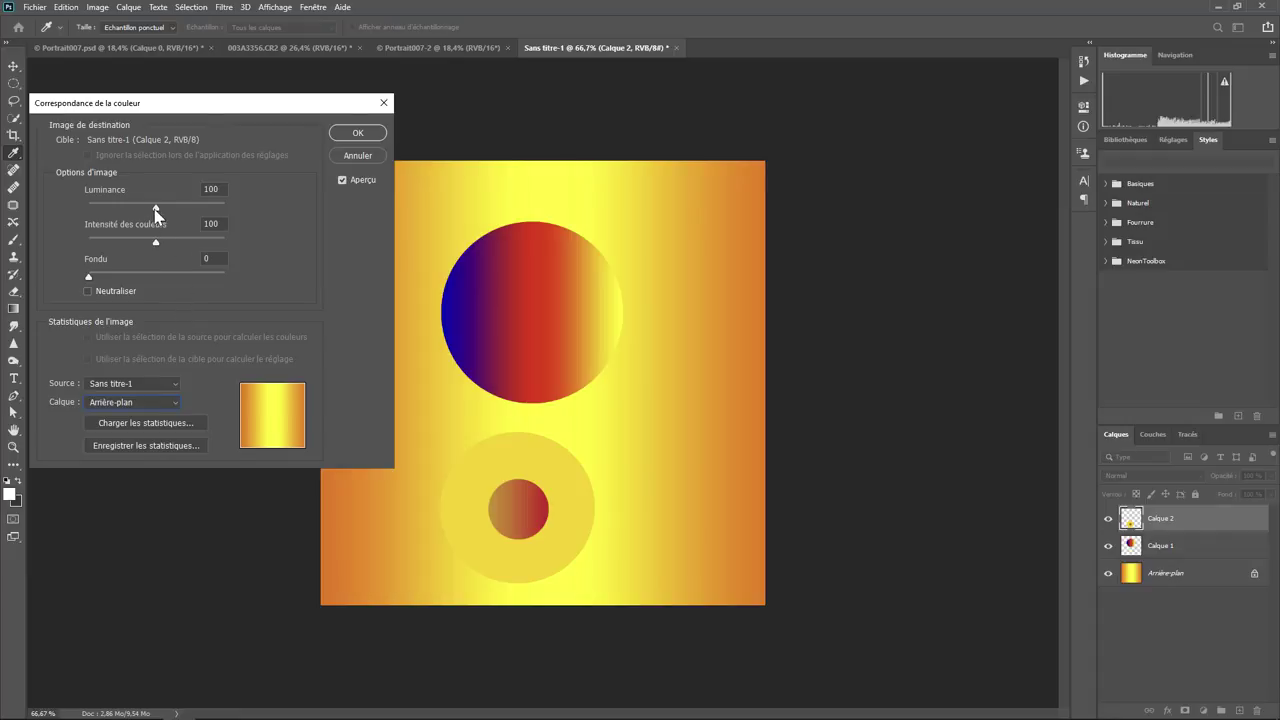
{"action": "mouse_move", "coordinate": [155, 211]}
{"action": "left_mouse_down"}
{"action": "mouse_move", "coordinate": [222, 210]}
{"action": "mouse_move", "coordinate": [69, 224]}
{"action": "mouse_move", "coordinate": [154, 212]}
{"action": "left_mouse_up"}
{"action": "mouse_move", "coordinate": [156, 244]}
{"action": "left_mouse_down"}
{"action": "mouse_move", "coordinate": [240, 251]}
{"action": "mouse_move", "coordinate": [79, 242]}
{"action": "mouse_move", "coordinate": [153, 244]}
{"action": "left_mouse_up"}
{"action": "left_click_drag", "start_coordinate": [93, 276], "coordinate": [140, 277]}
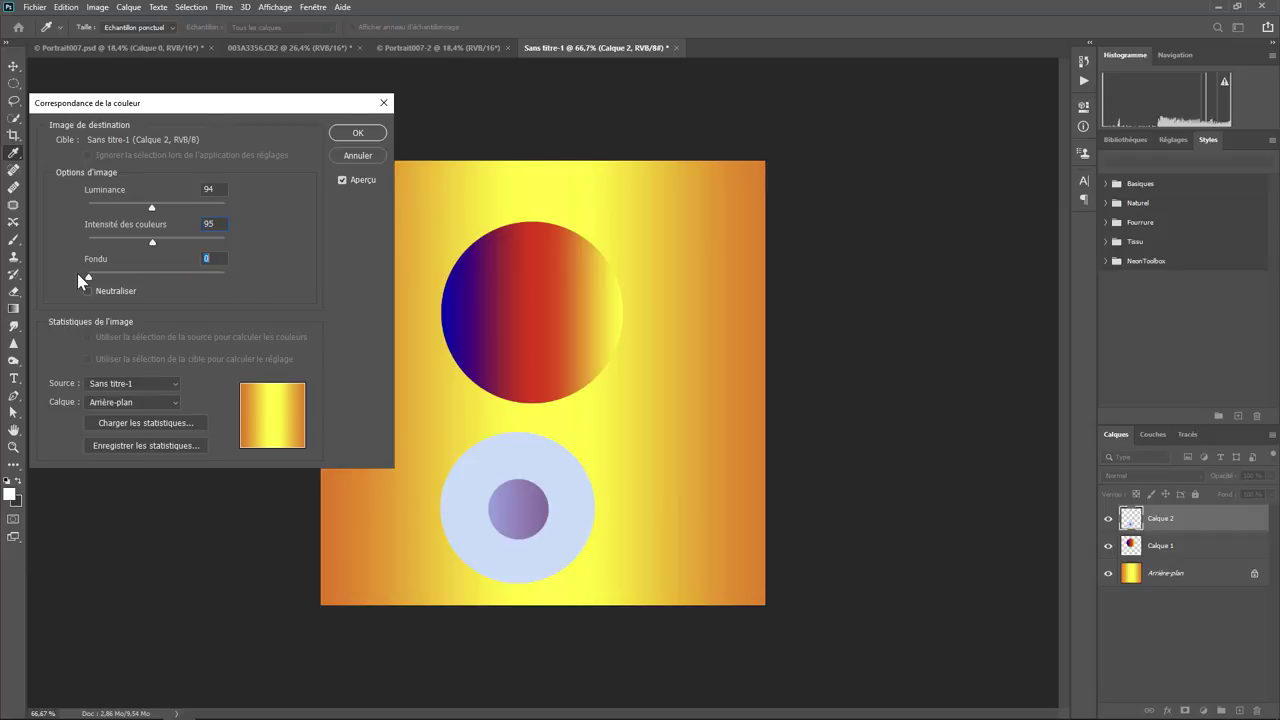
Step: Try Fondu 30, Neutraliser and lower colour intensity, then cancel the colour match
{"action": "mouse_move", "coordinate": [140, 277]}
{"action": "left_mouse_down"}
{"action": "mouse_move", "coordinate": [160, 274]}
{"action": "mouse_move", "coordinate": [129, 277]}
{"action": "left_mouse_up"}
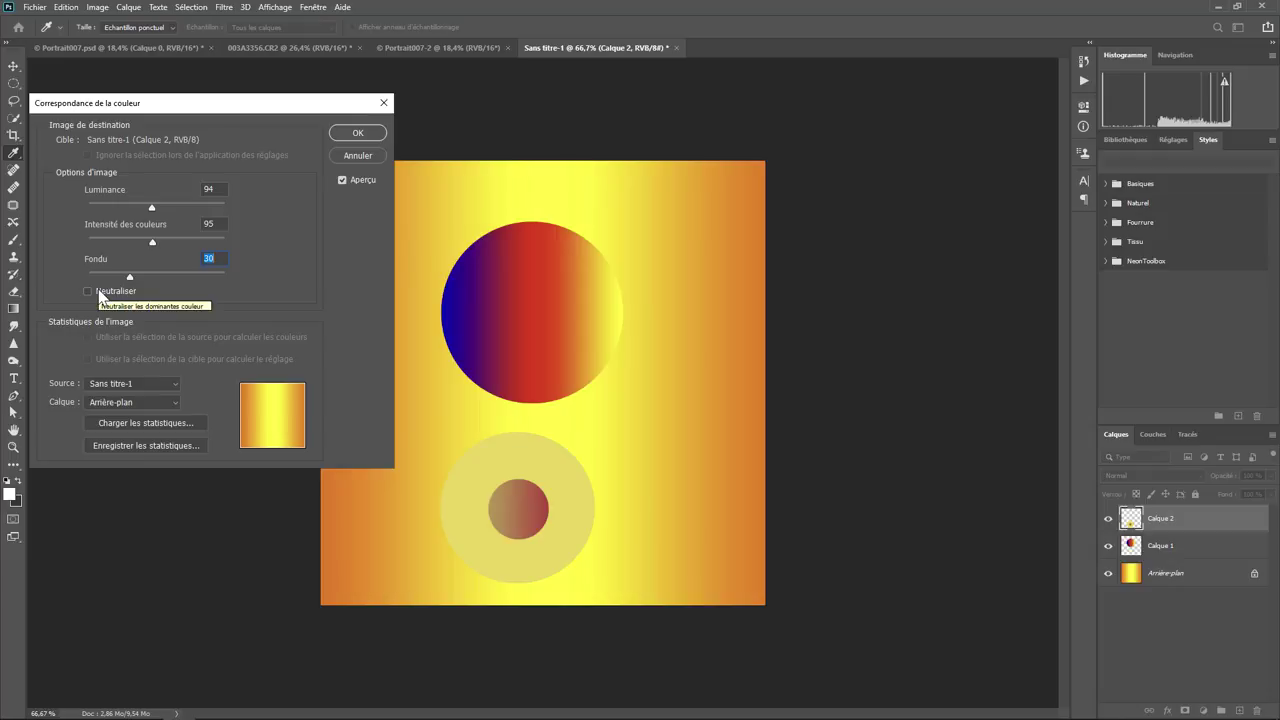
{"action": "left_click", "coordinate": [97, 291]}
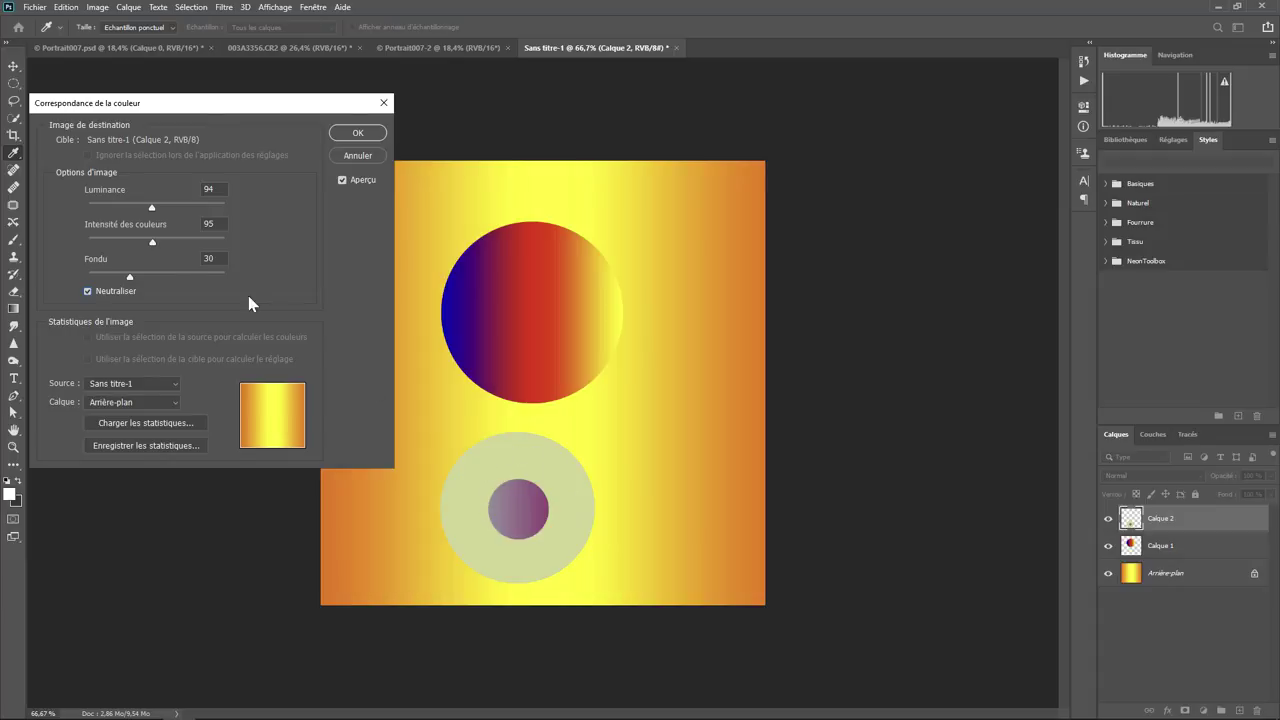
{"action": "mouse_move", "coordinate": [152, 243]}
{"action": "left_mouse_down"}
{"action": "mouse_move", "coordinate": [90, 244]}
{"action": "mouse_move", "coordinate": [155, 247]}
{"action": "left_mouse_up"}
{"action": "left_click", "coordinate": [360, 157]}
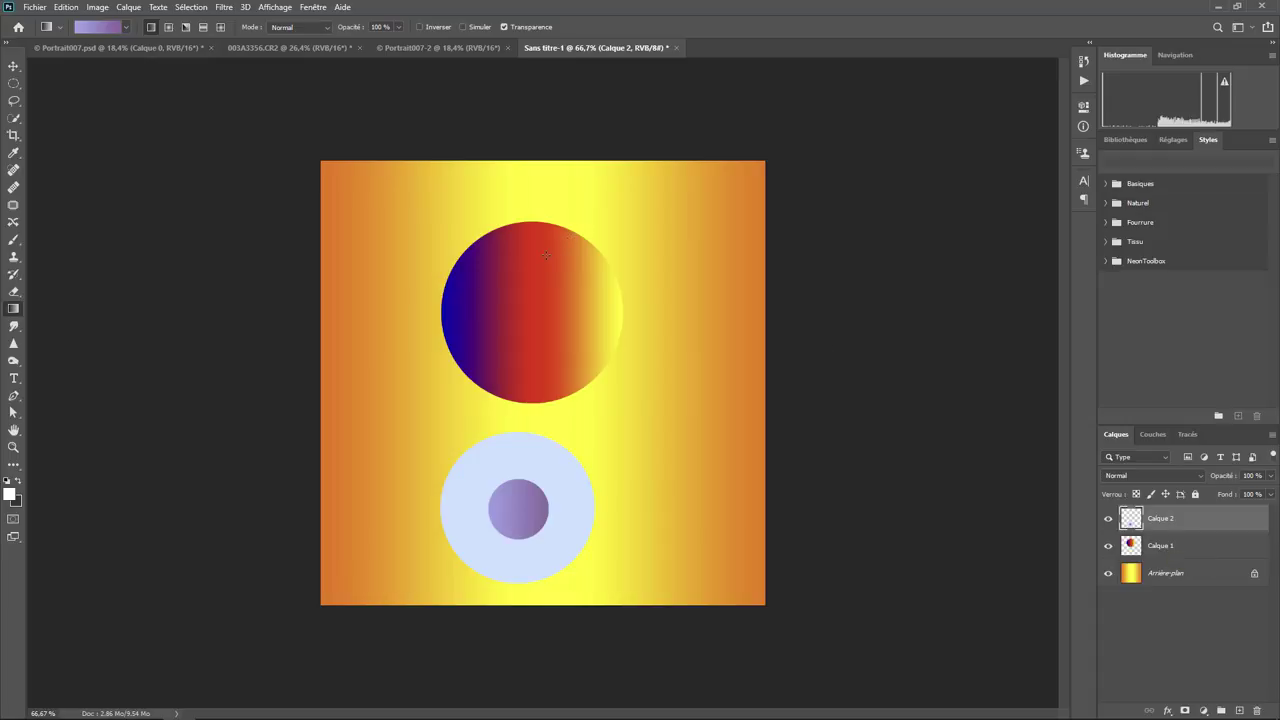
Step: Glance at Portrait007-2, then make 003A3356.CR2 the active document
{"action": "left_click", "coordinate": [449, 48]}
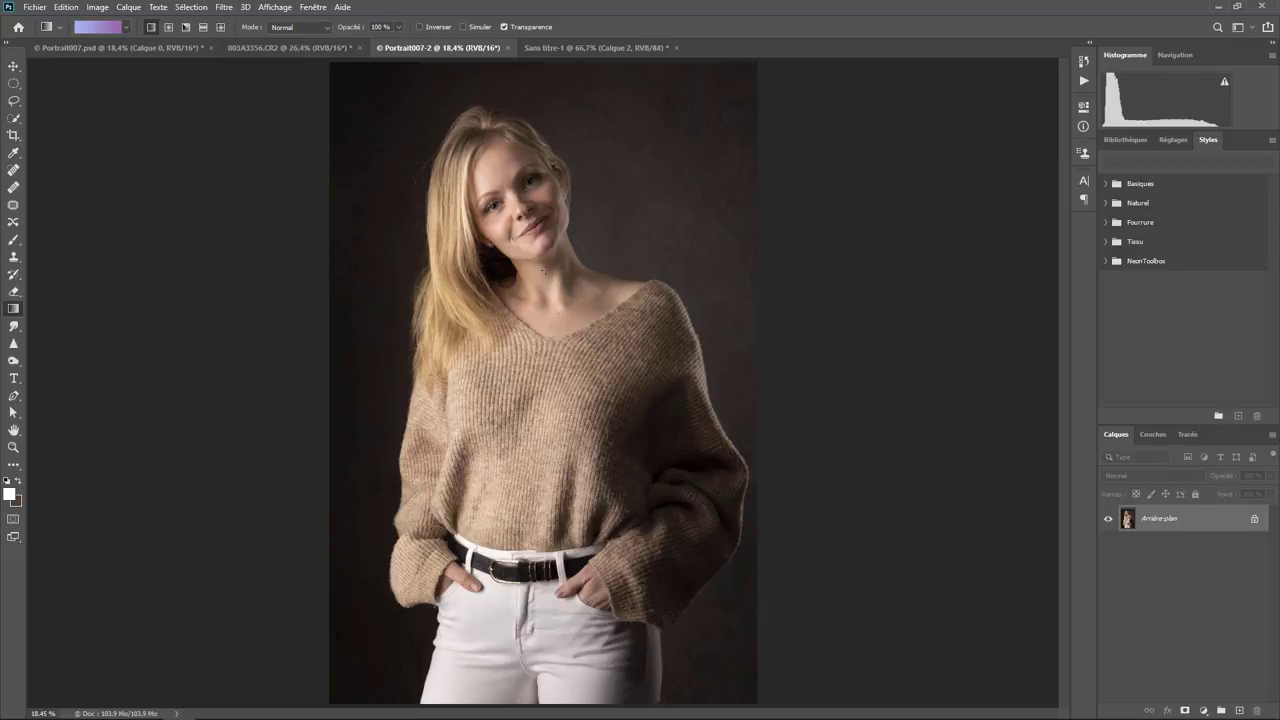
{"action": "left_click", "coordinate": [270, 48]}
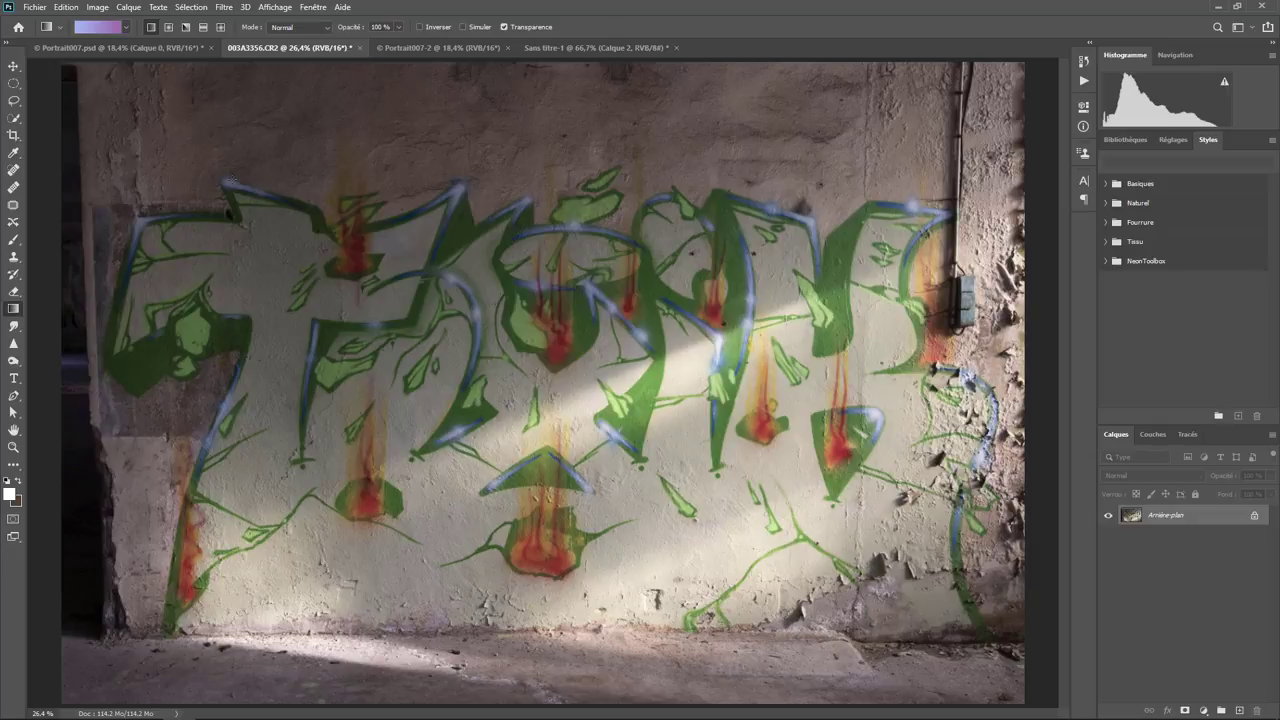
Step: Drag the Portrait007.psd cutout layer onto the 003A3356.CR2 graffiti wall photo
{"action": "left_click", "coordinate": [100, 50]}
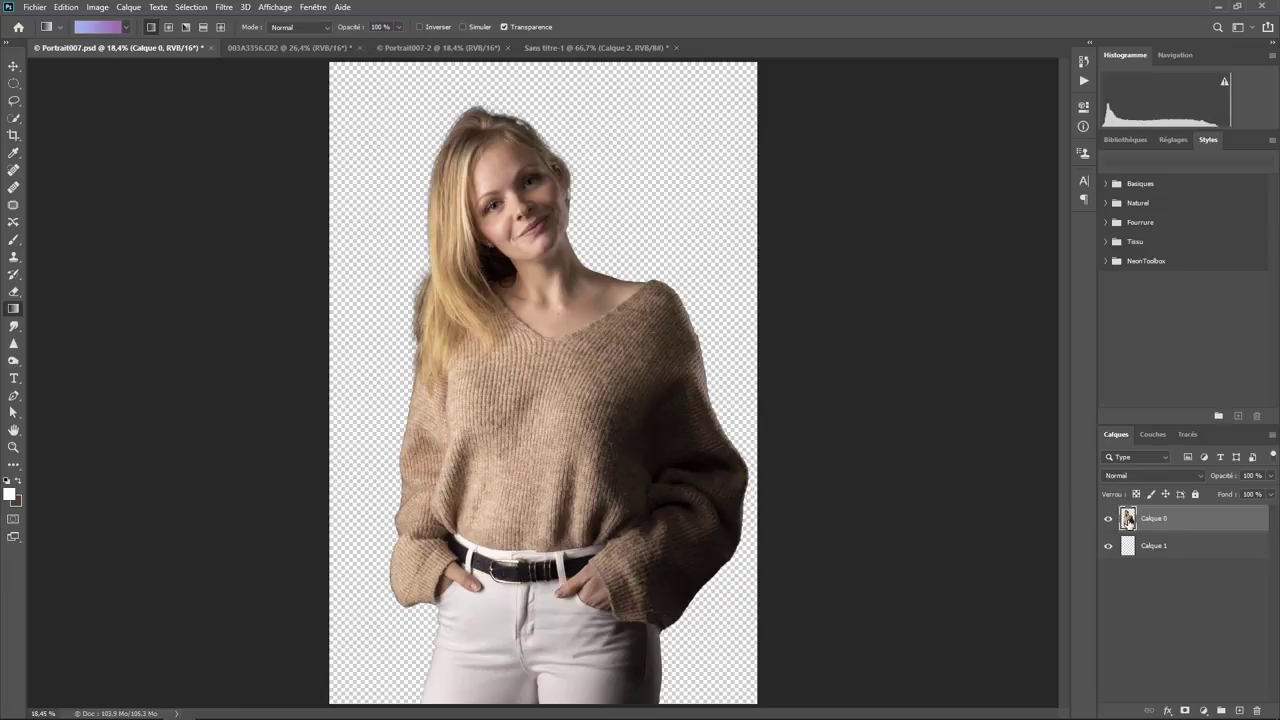
{"action": "left_click_drag", "start_coordinate": [1128, 520], "coordinate": [384, 166]}
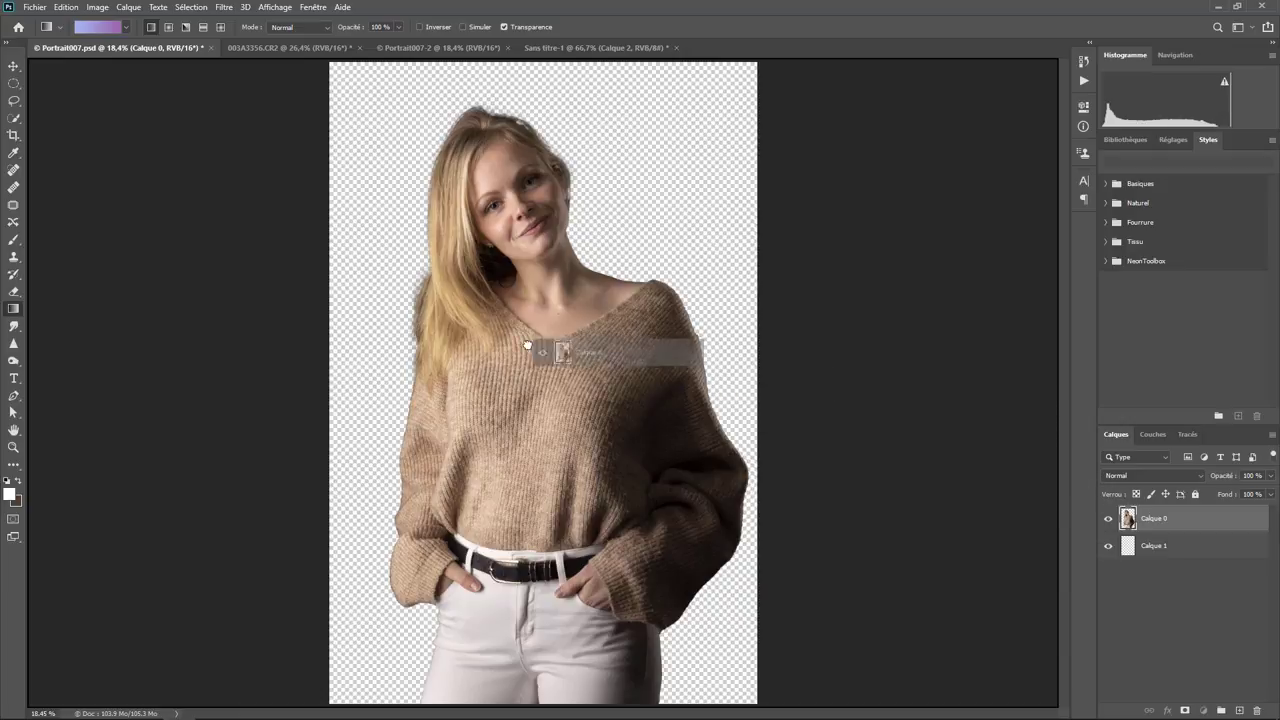
{"action": "mouse_move", "coordinate": [384, 166]}
{"action": "left_mouse_down"}
{"action": "mouse_move", "coordinate": [449, 297]}
{"action": "mouse_move", "coordinate": [265, 52]}
{"action": "left_mouse_up"}
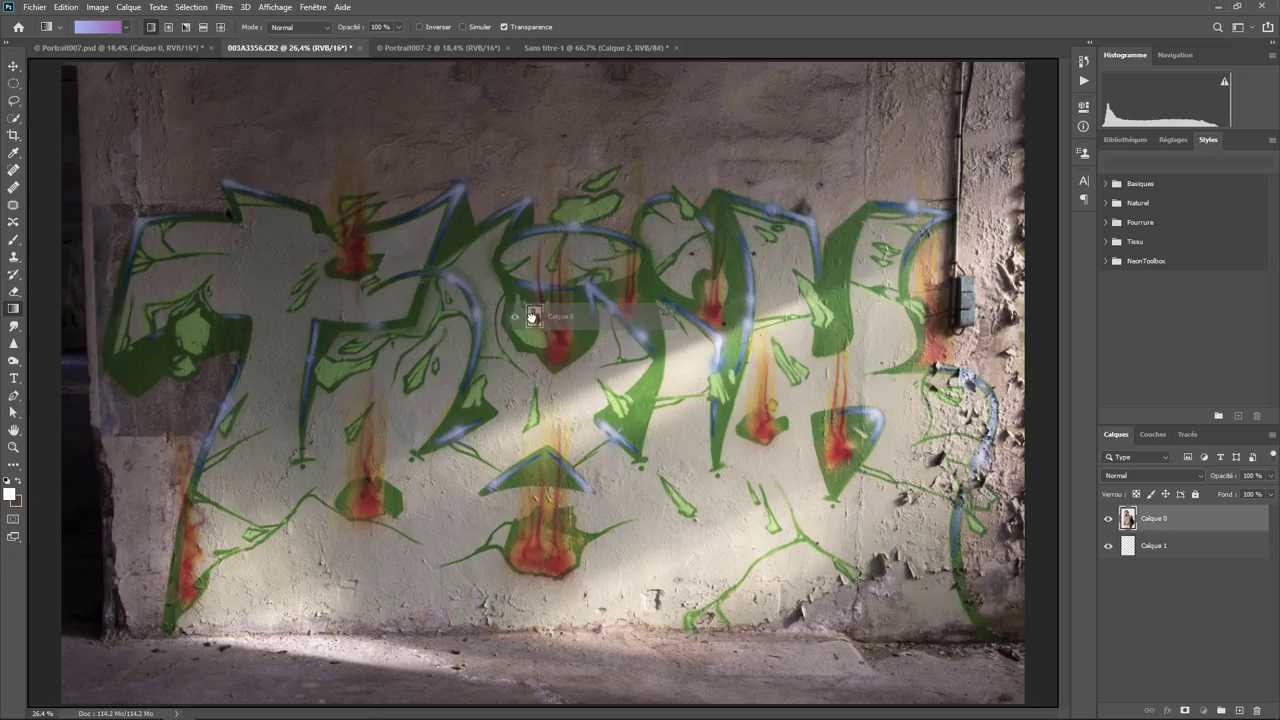
{"action": "left_click_drag", "start_coordinate": [265, 52], "coordinate": [631, 403]}
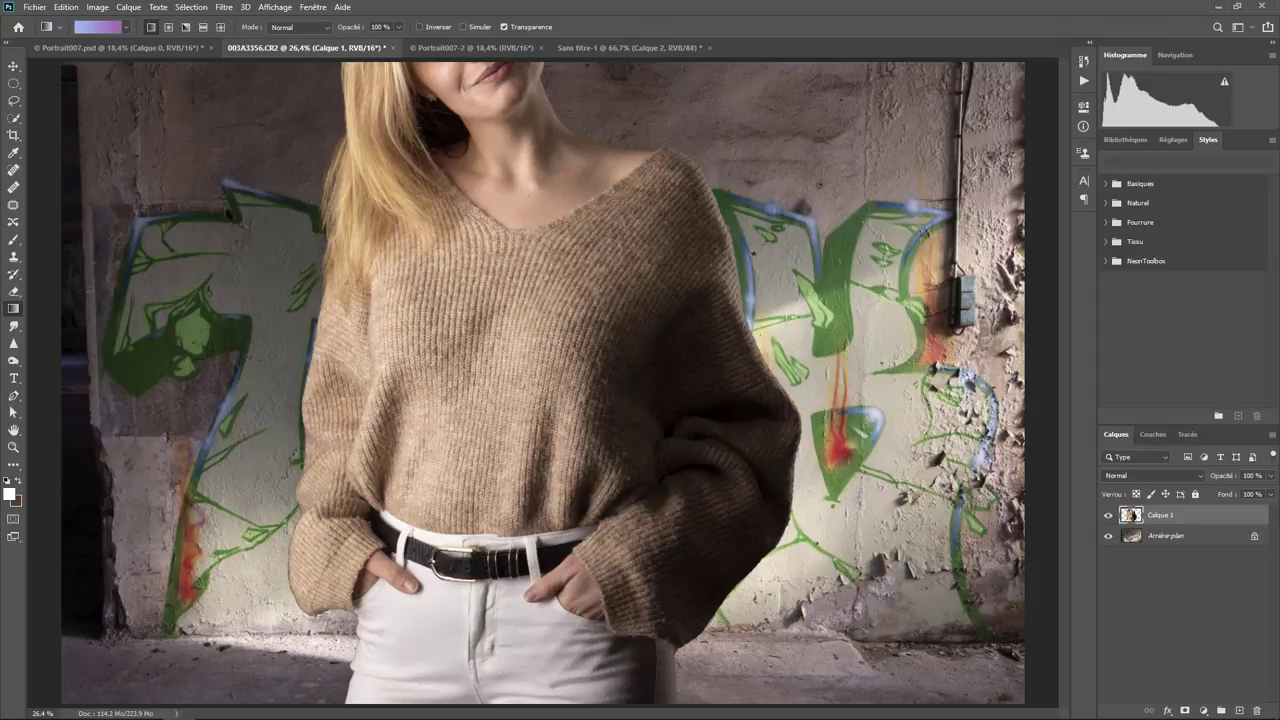
{"action": "left_click", "coordinate": [66, 7]}
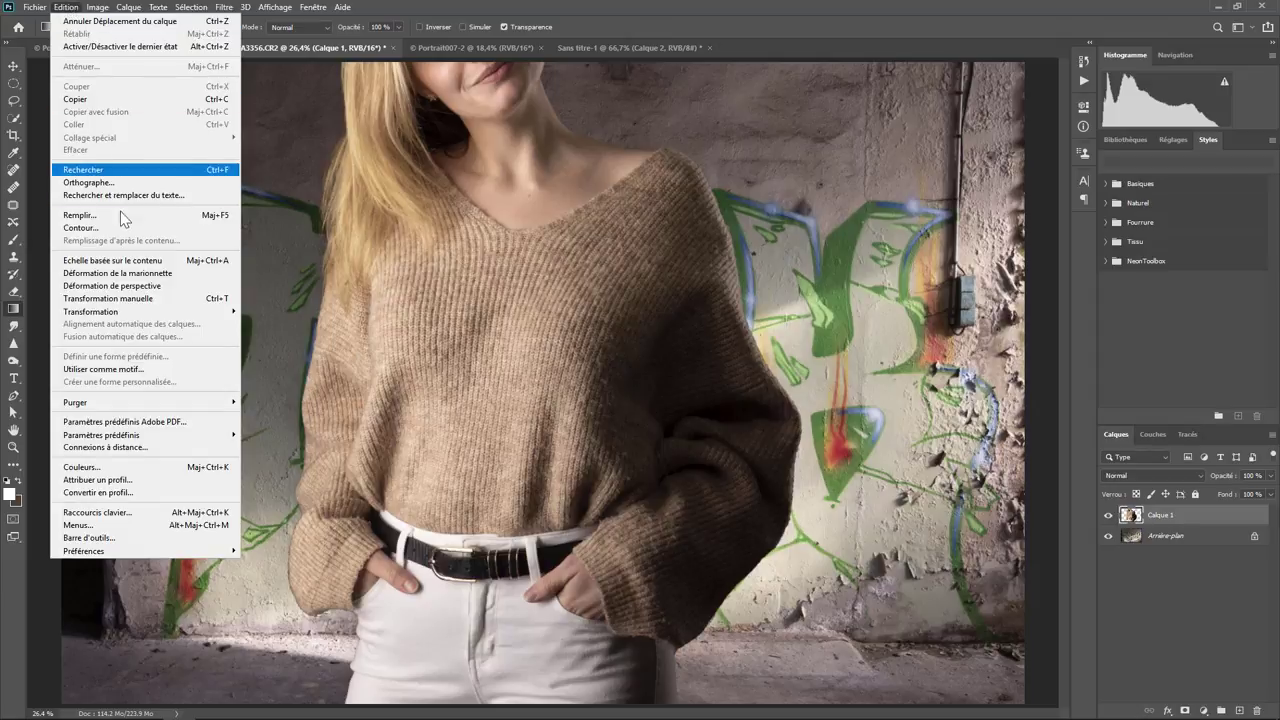
{"action": "mouse_move", "coordinate": [91, 311]}
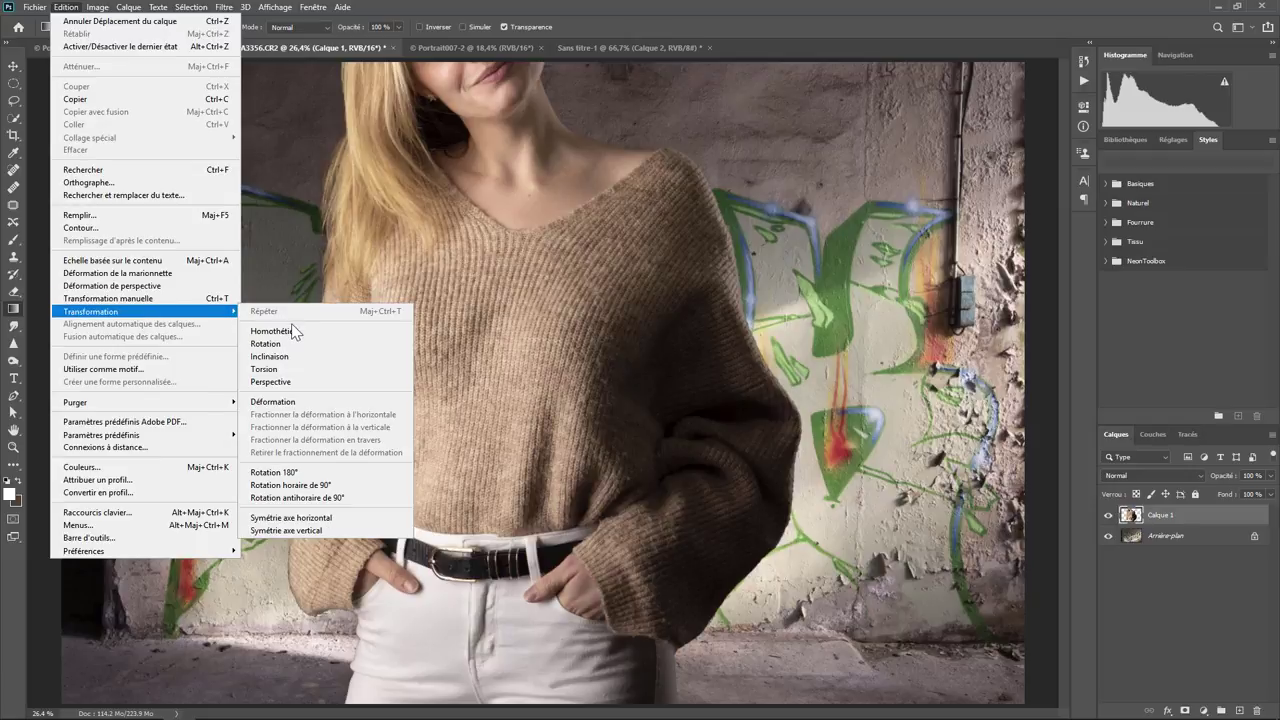
Step: Scale Calque 1 to about two-thirds size, place it on the wall's right side, and commit
{"action": "left_click", "coordinate": [272, 331]}
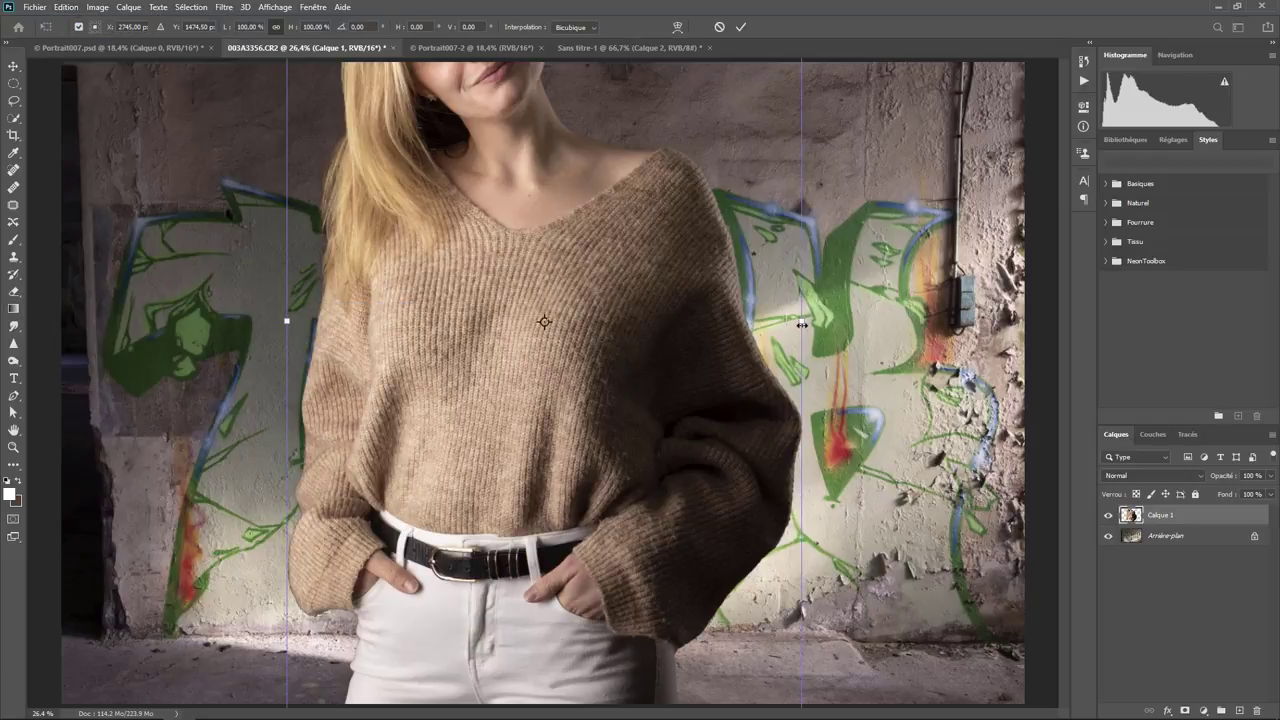
{"action": "left_click_drag", "start_coordinate": [802, 325], "coordinate": [578, 321]}
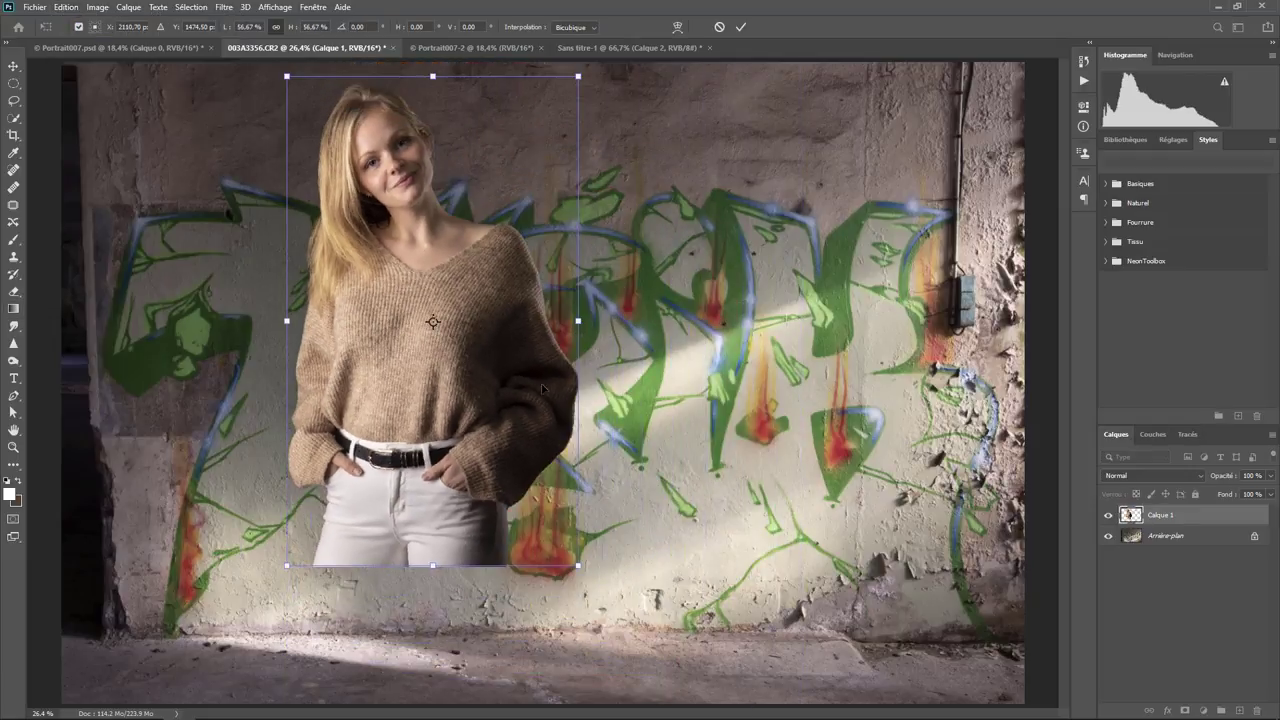
{"action": "left_click_drag", "start_coordinate": [542, 389], "coordinate": [760, 474]}
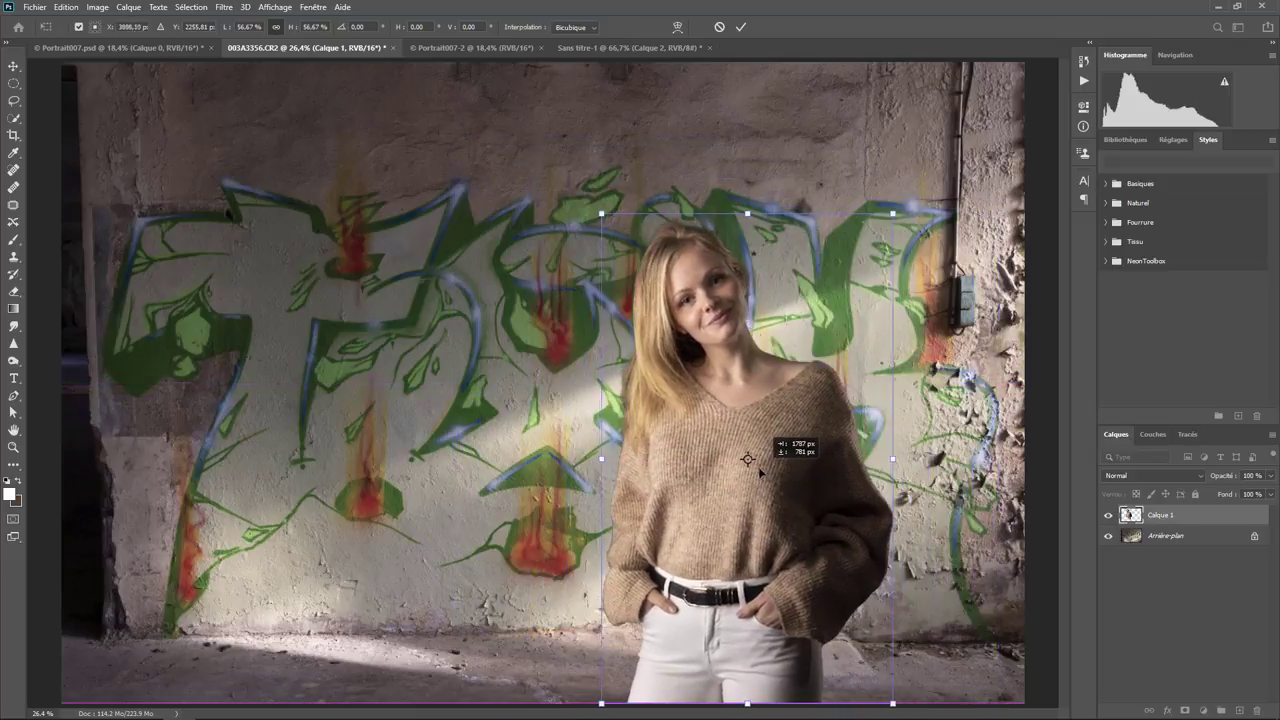
{"action": "left_click_drag", "start_coordinate": [760, 472], "coordinate": [756, 470]}
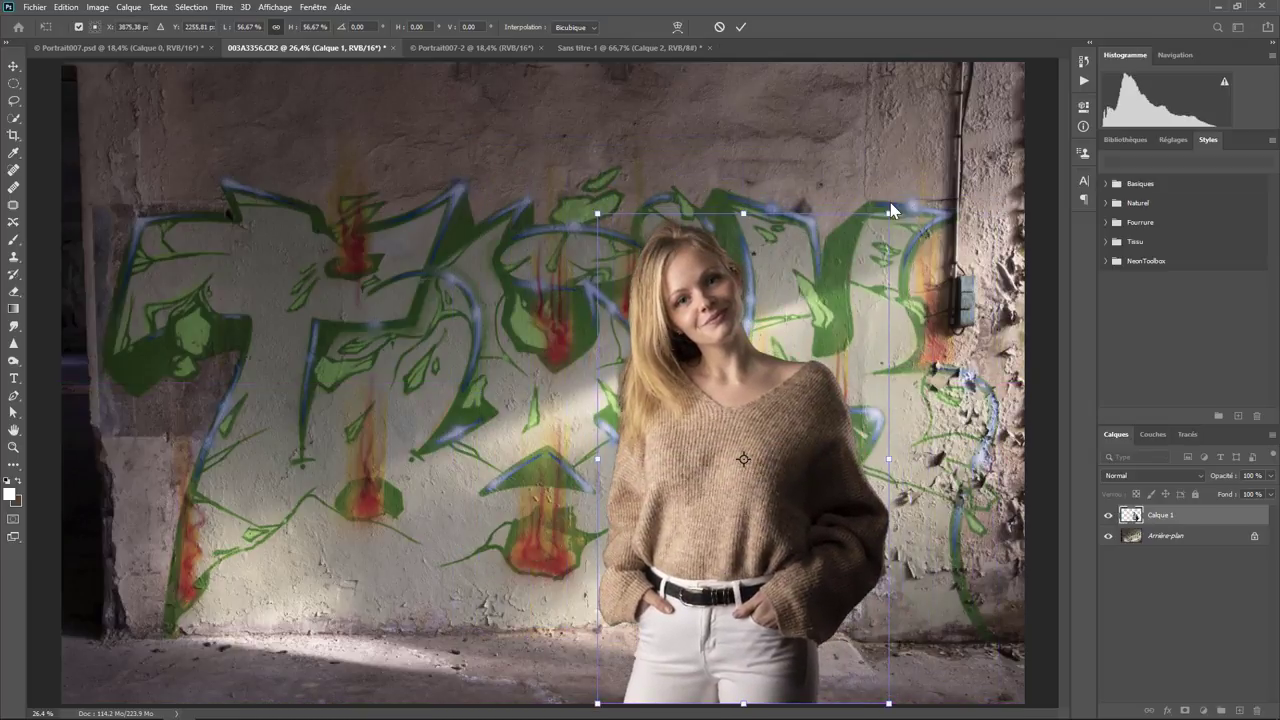
{"action": "left_click_drag", "start_coordinate": [890, 209], "coordinate": [952, 107]}
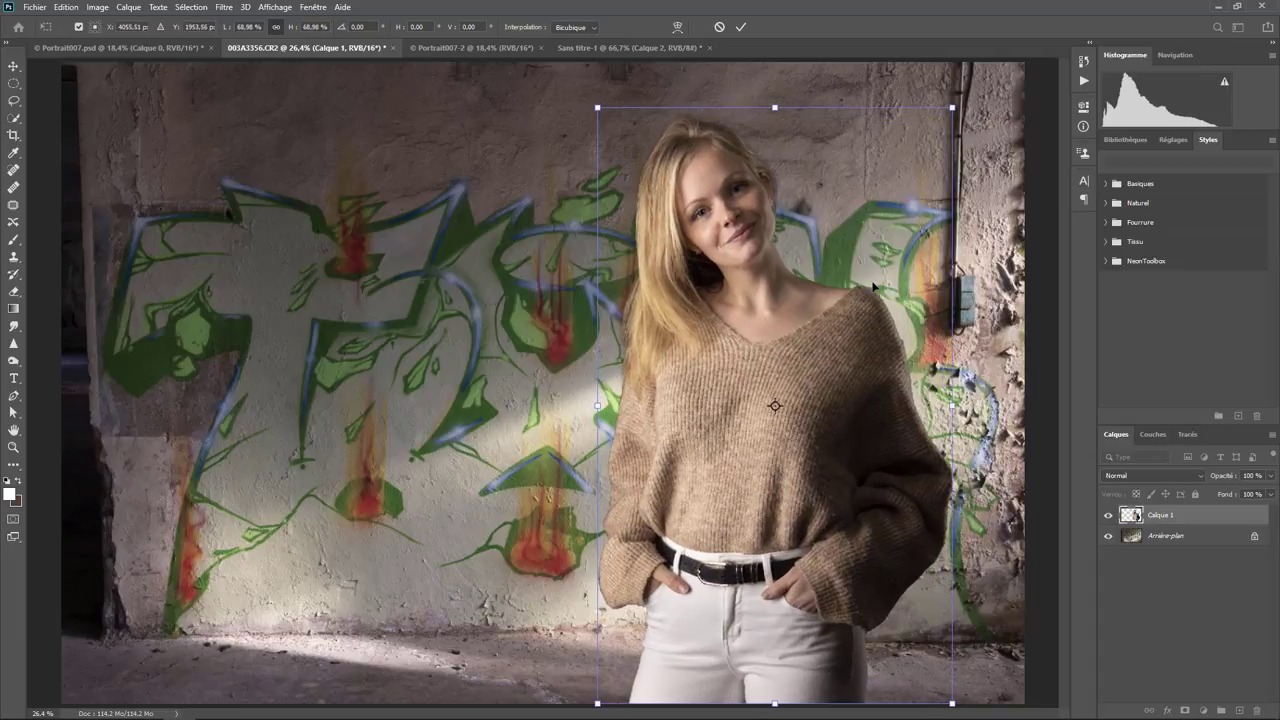
{"action": "key", "text": "F8"}
{"action": "key", "text": "Return"}
{"action": "key", "text": "g"}
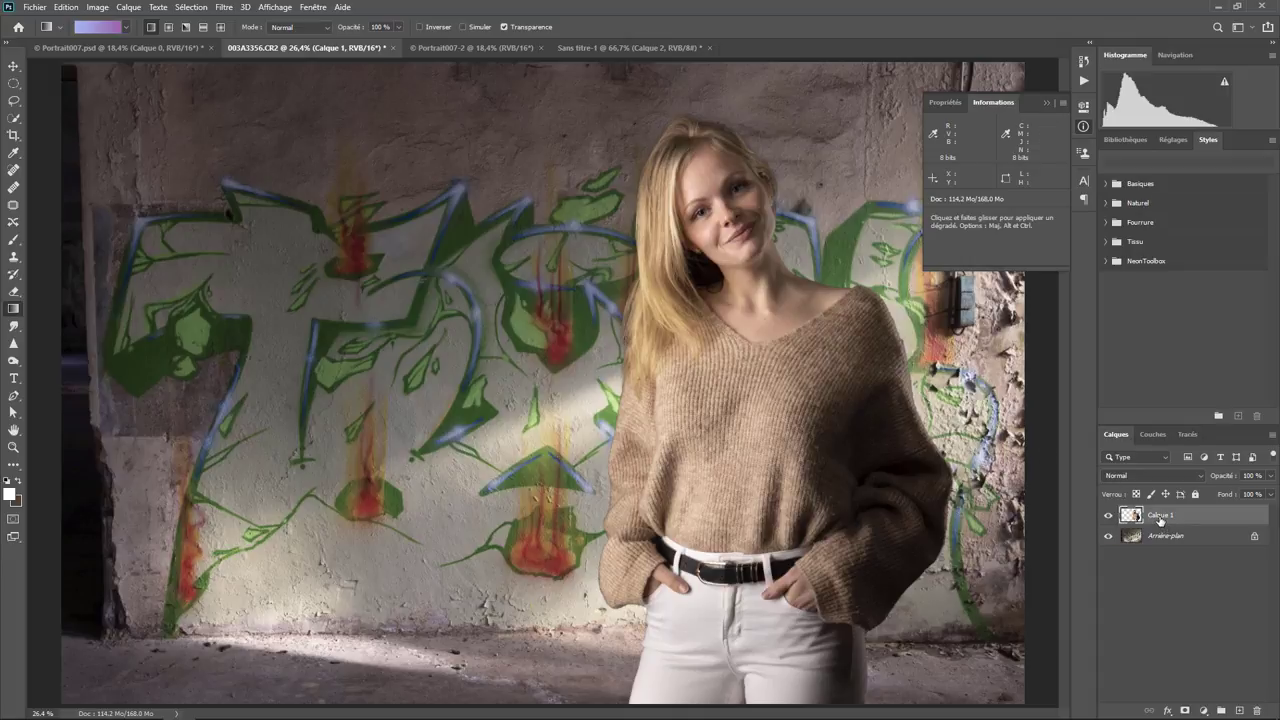
Step: Duplicate Calque 1 into Calque 1 copie and turn off Calque 1's visibility
{"action": "right_click", "coordinate": [1160, 520]}
{"action": "left_click", "coordinate": [950, 231]}
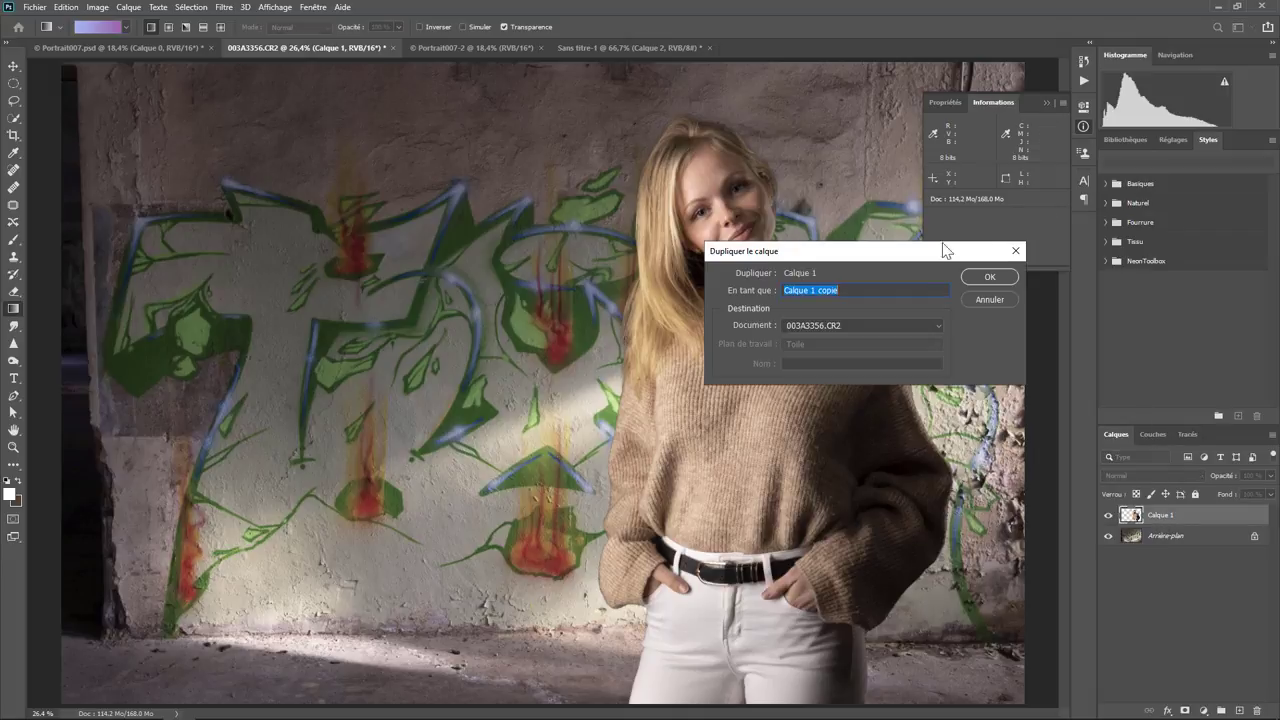
{"action": "left_click", "coordinate": [990, 277]}
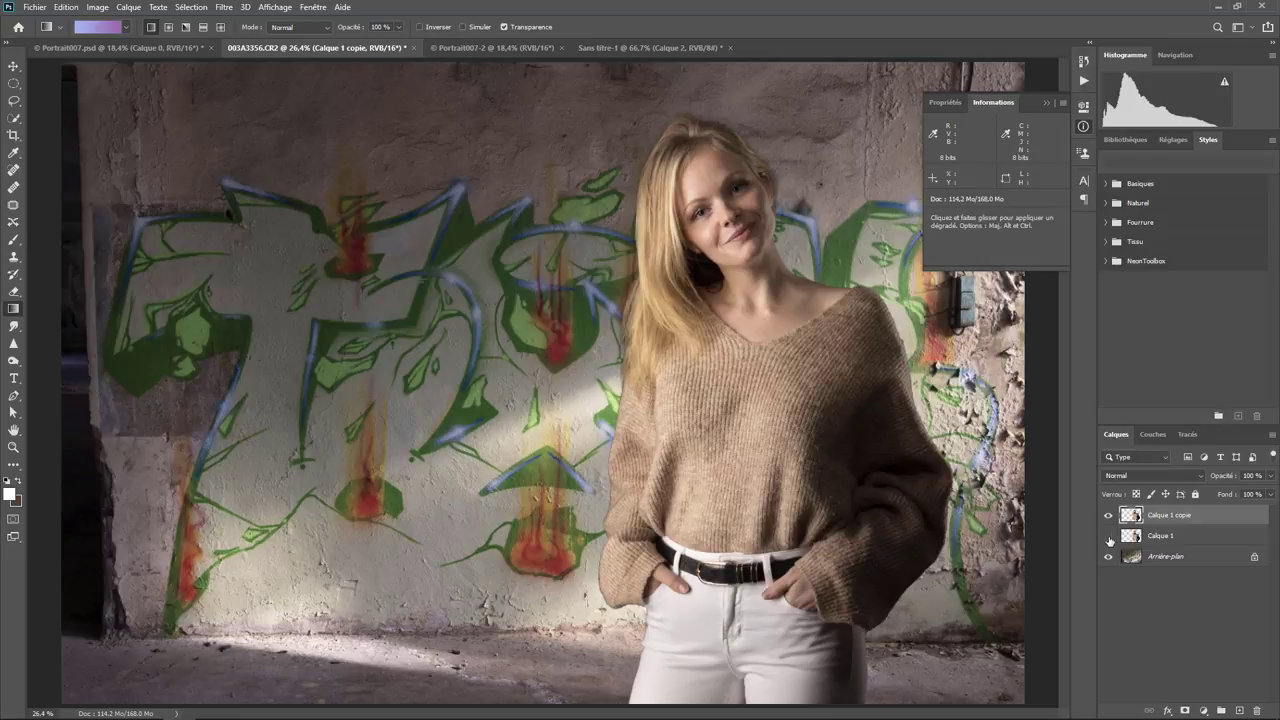
{"action": "left_click", "coordinate": [1108, 536]}
Step: Open Correspondance de la couleur with Source 003A3356.CR2 and Calque Arrière-plan
{"action": "left_click", "coordinate": [97, 7]}
{"action": "mouse_move", "coordinate": [112, 41]}
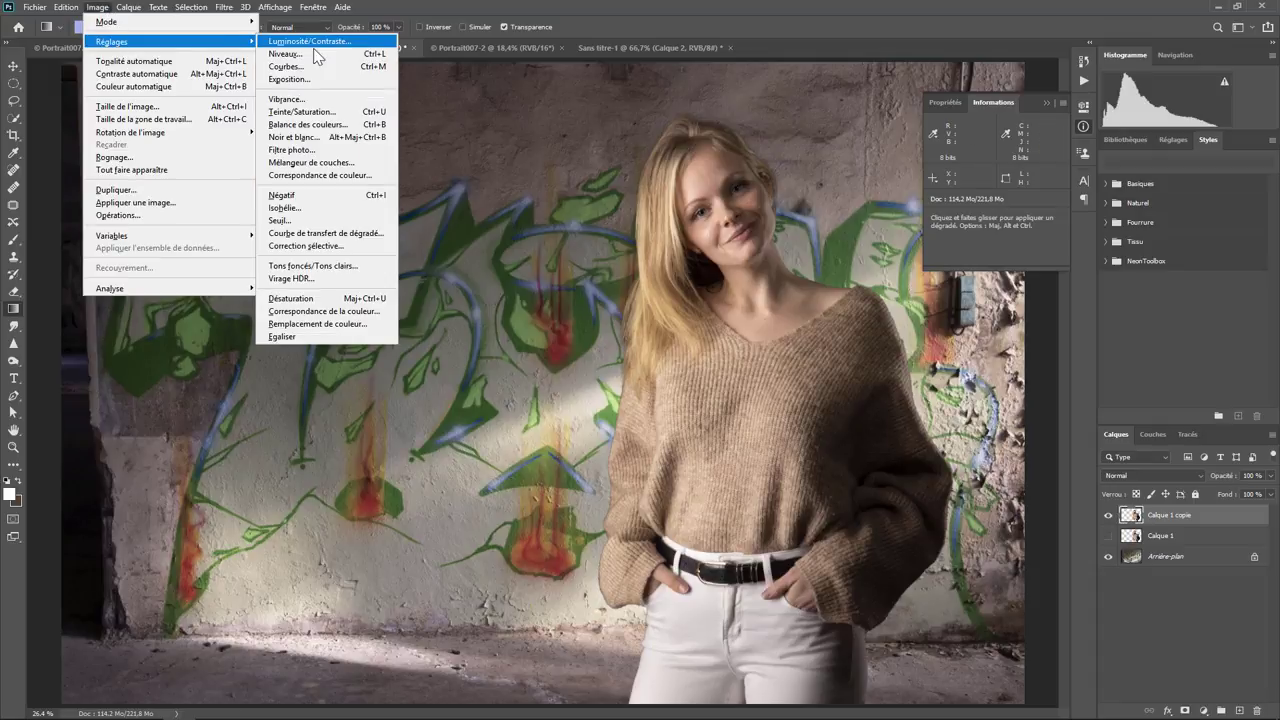
{"action": "left_click", "coordinate": [314, 306]}
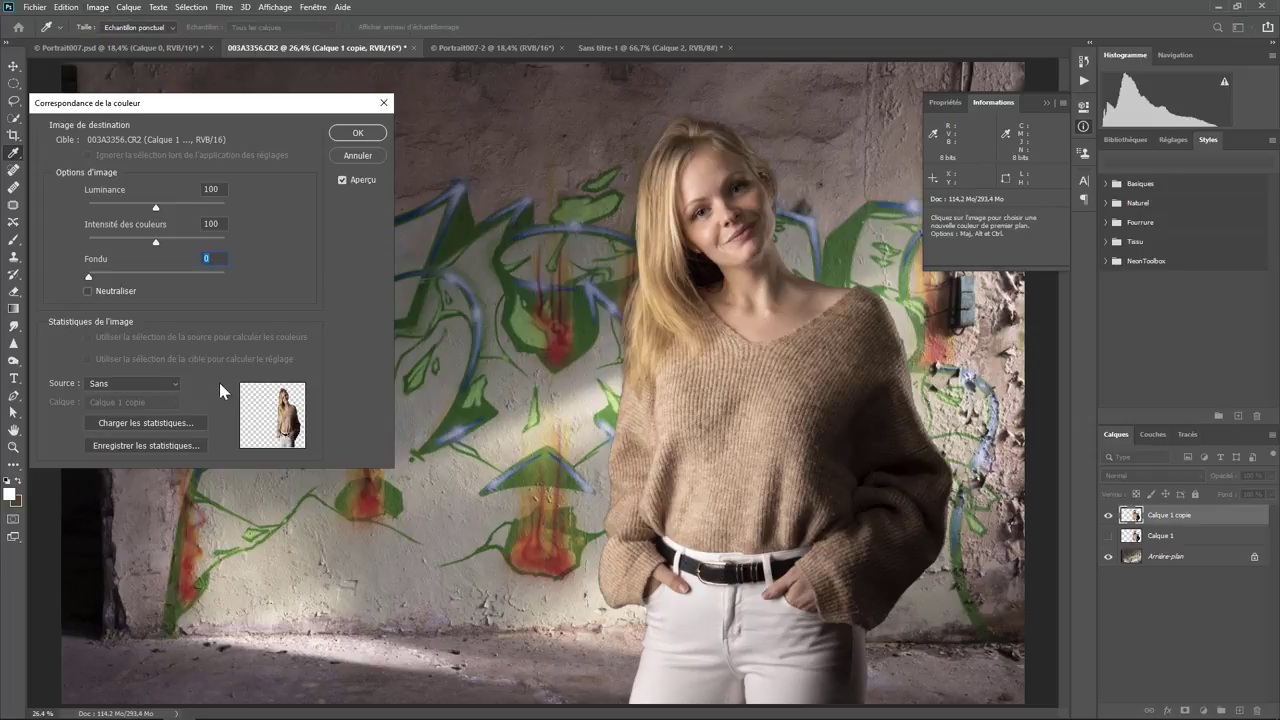
{"action": "left_click", "coordinate": [172, 386]}
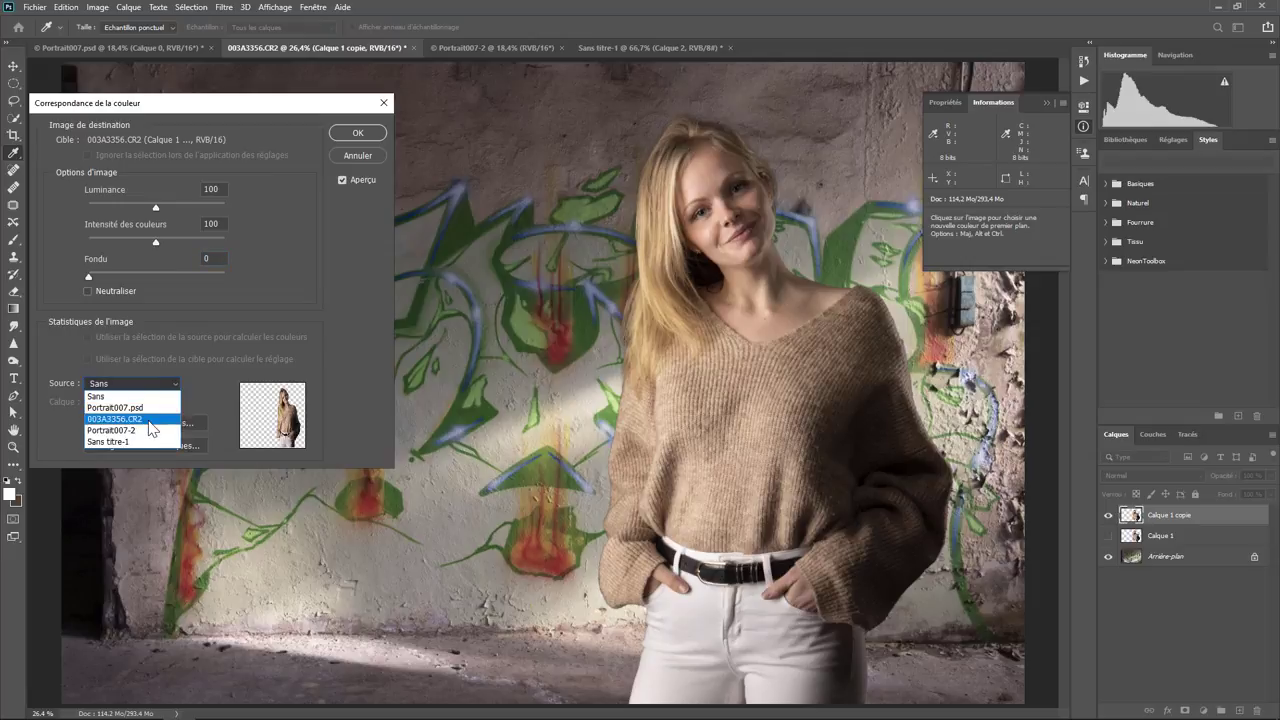
{"action": "left_click", "coordinate": [150, 418]}
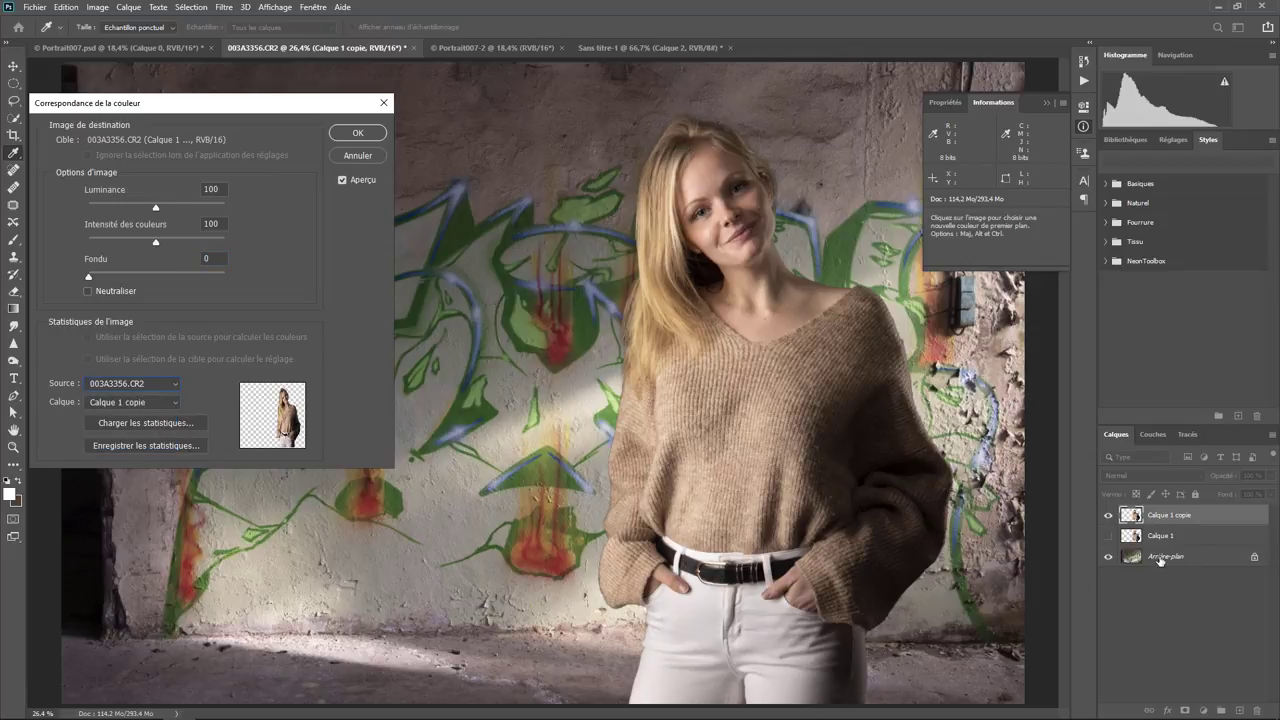
{"action": "left_click", "coordinate": [175, 403]}
{"action": "left_click", "coordinate": [150, 461]}
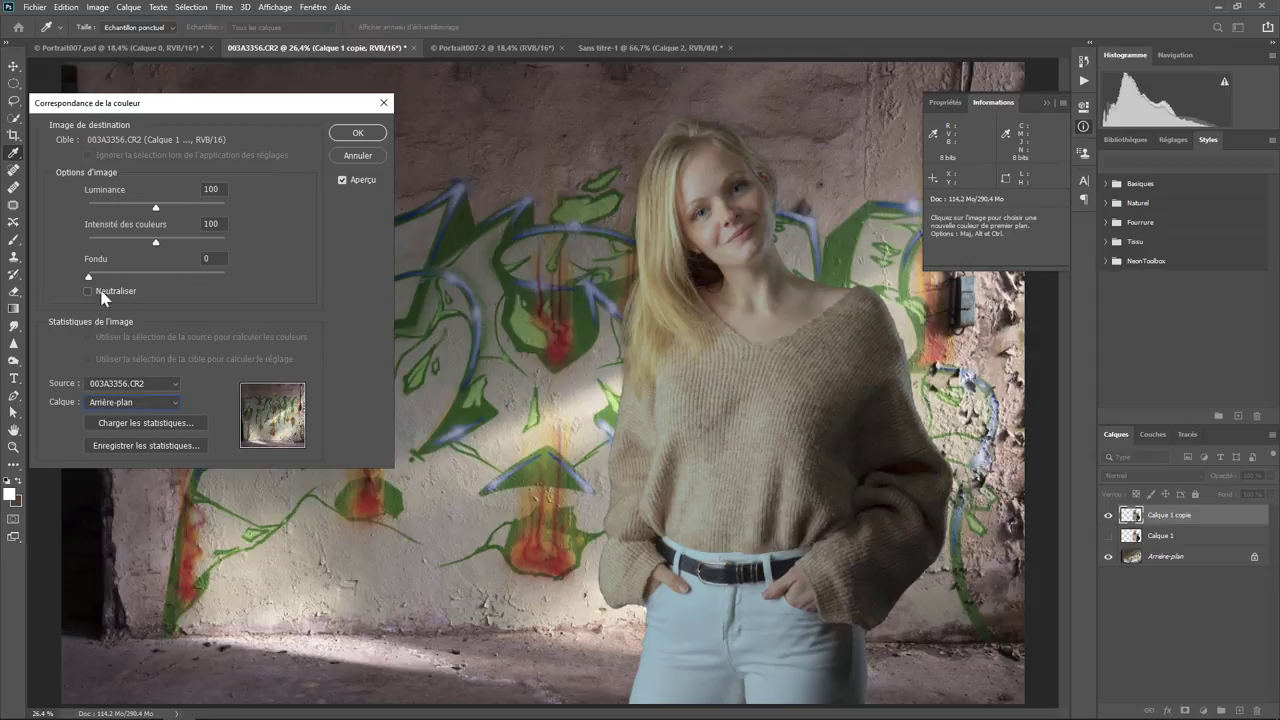
Step: Toggle Neutraliser on and off to compare, leaving it enabled
{"action": "left_click", "coordinate": [99, 292]}
{"action": "left_click", "coordinate": [98, 292]}
{"action": "left_click", "coordinate": [98, 291]}
{"action": "left_click", "coordinate": [92, 292]}
{"action": "left_click", "coordinate": [88, 291]}
Step: Raise Luminance to 170 and set Fondu to about 29
{"action": "left_click_drag", "start_coordinate": [155, 207], "coordinate": [184, 207]}
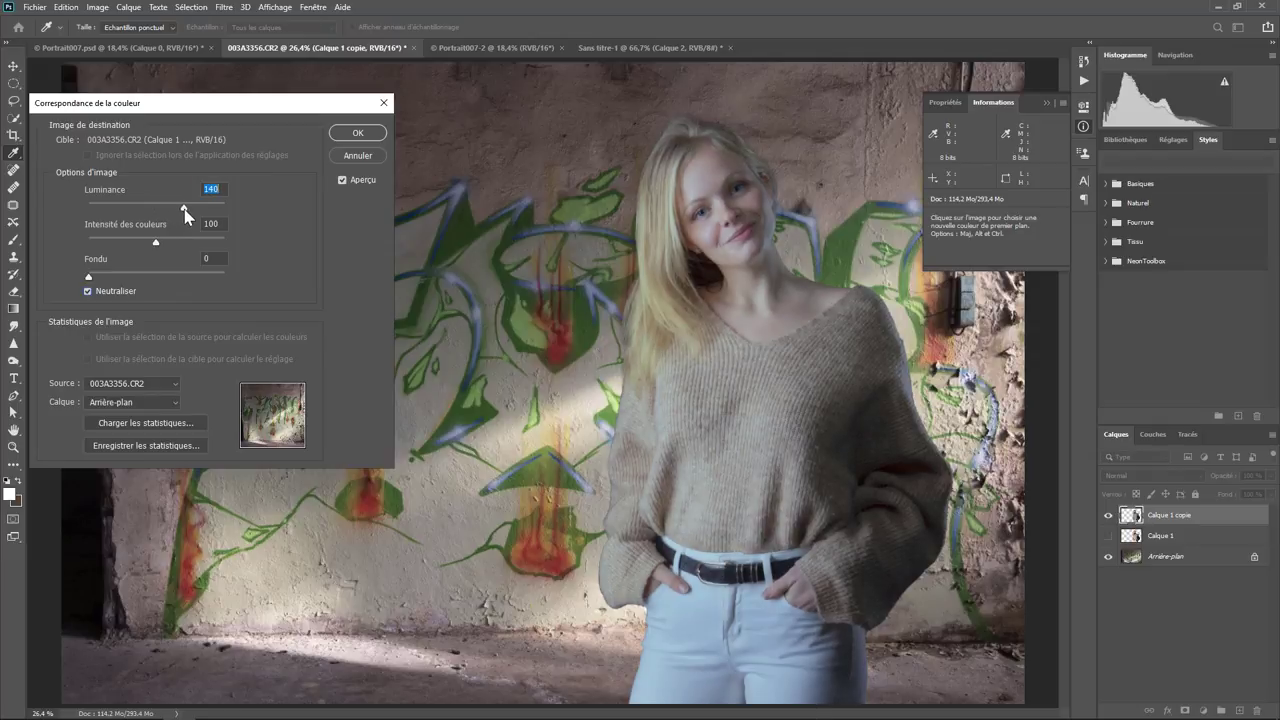
{"action": "left_click_drag", "start_coordinate": [184, 207], "coordinate": [204, 207]}
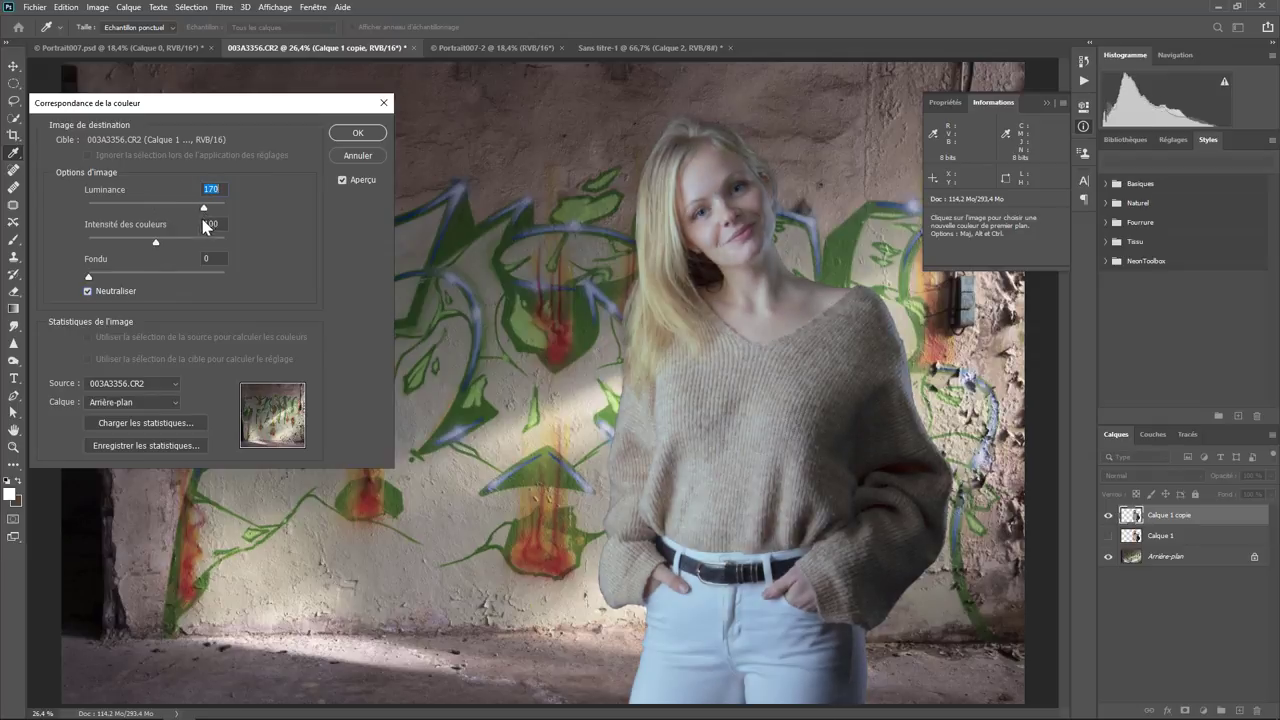
{"action": "left_click_drag", "start_coordinate": [89, 277], "coordinate": [137, 277]}
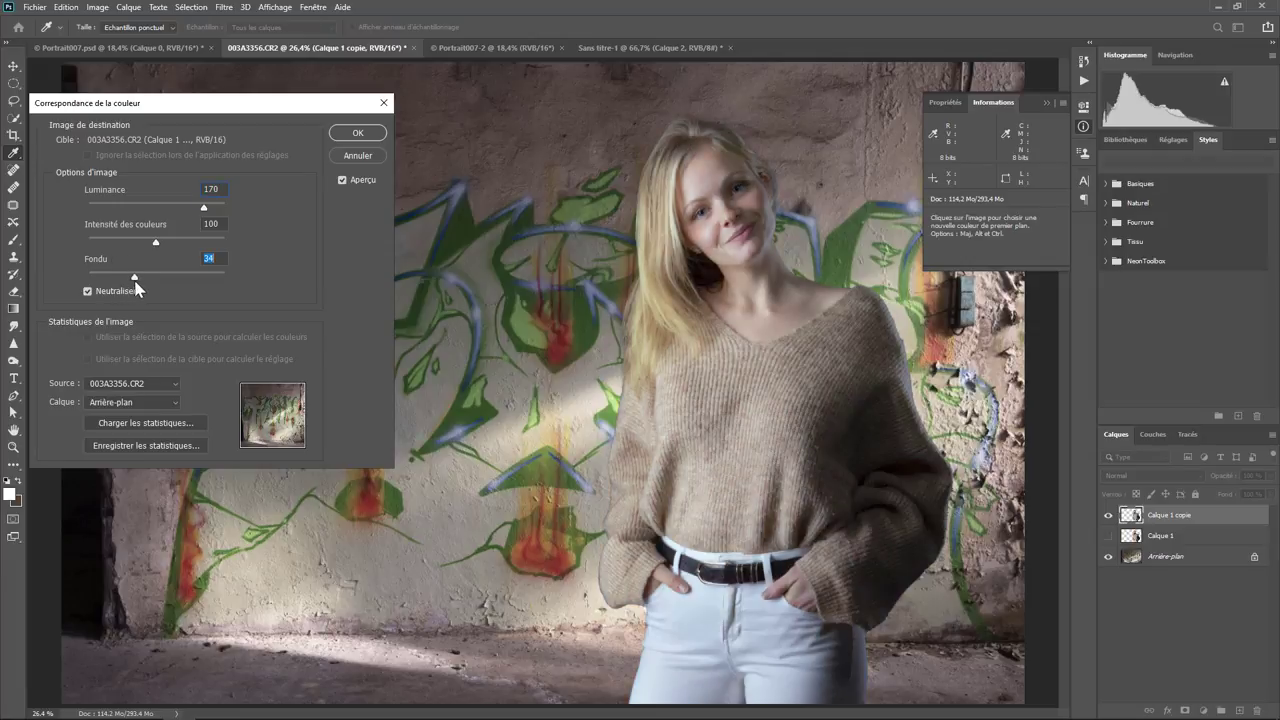
{"action": "left_click_drag", "start_coordinate": [137, 288], "coordinate": [133, 287]}
Step: Confirm Match Color on Calque 1 copie, then toggle its visibility to compare with Calque 1
{"action": "left_click", "coordinate": [360, 134]}
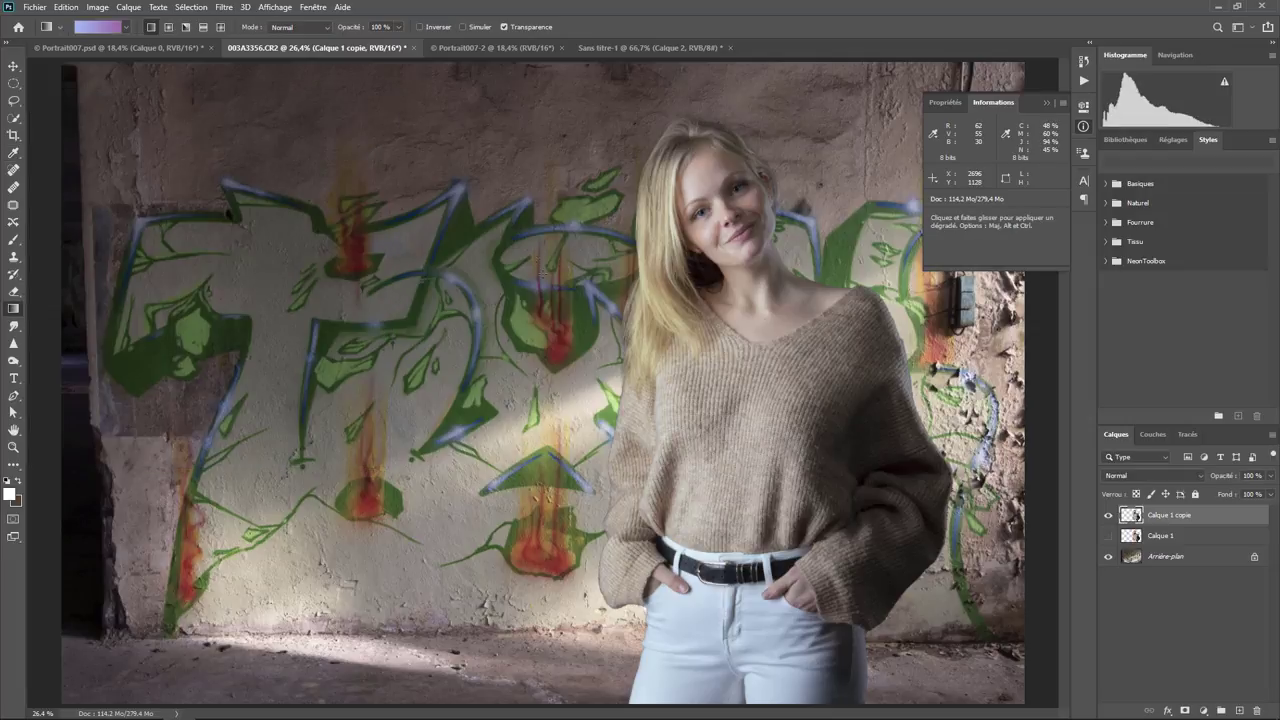
{"action": "left_click", "coordinate": [1108, 515]}
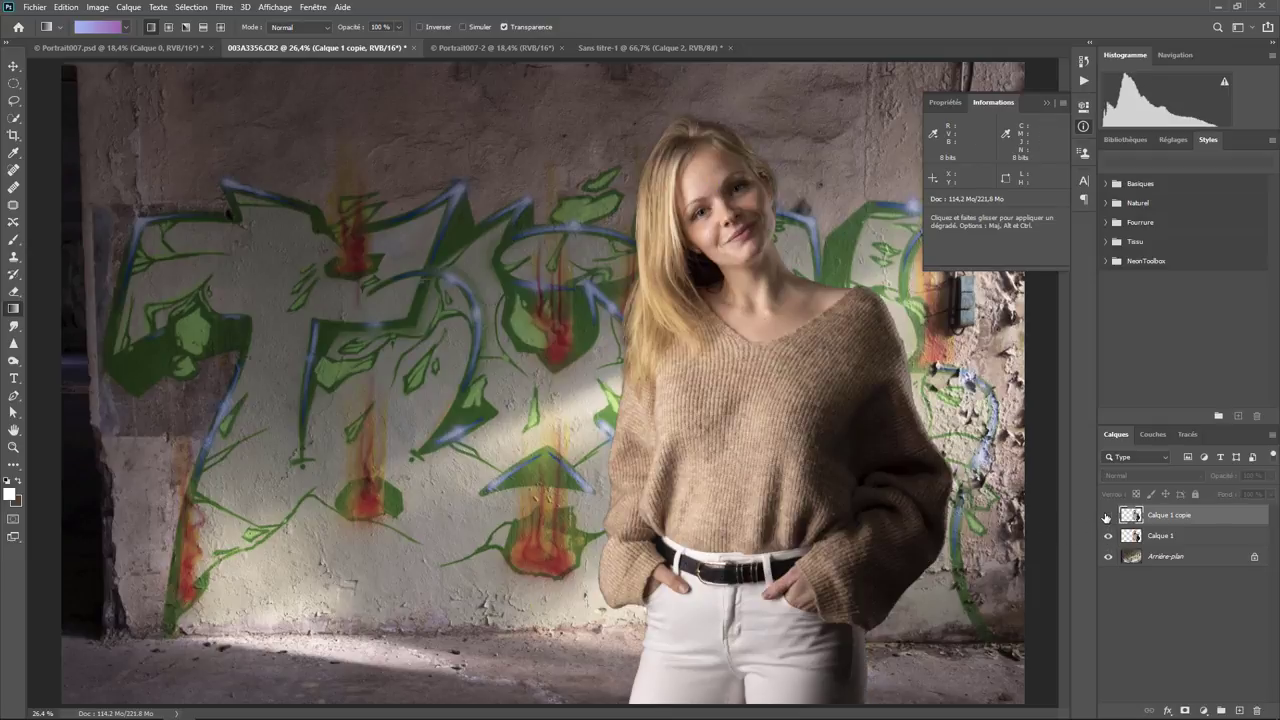
{"action": "left_click", "coordinate": [1108, 515]}
{"action": "left_click", "coordinate": [1107, 515]}
{"action": "left_click", "coordinate": [1107, 515]}
{"action": "left_click", "coordinate": [1107, 515]}
{"action": "left_click", "coordinate": [1107, 515]}
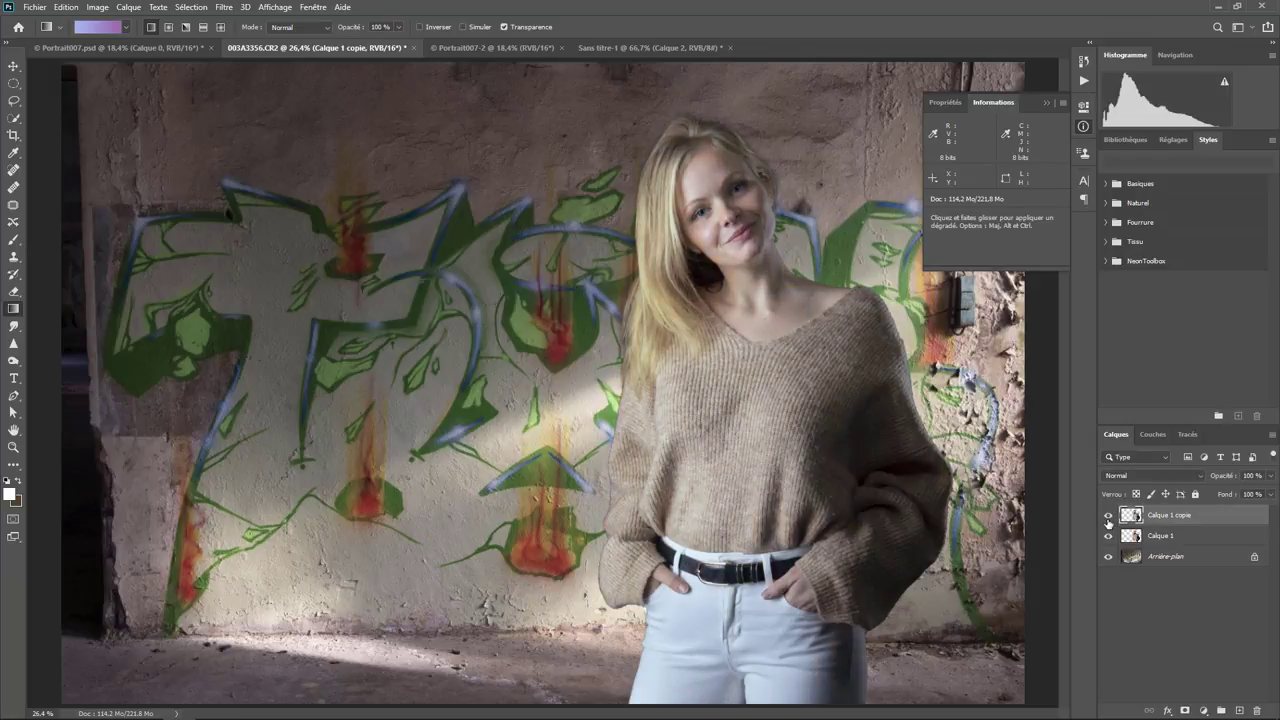